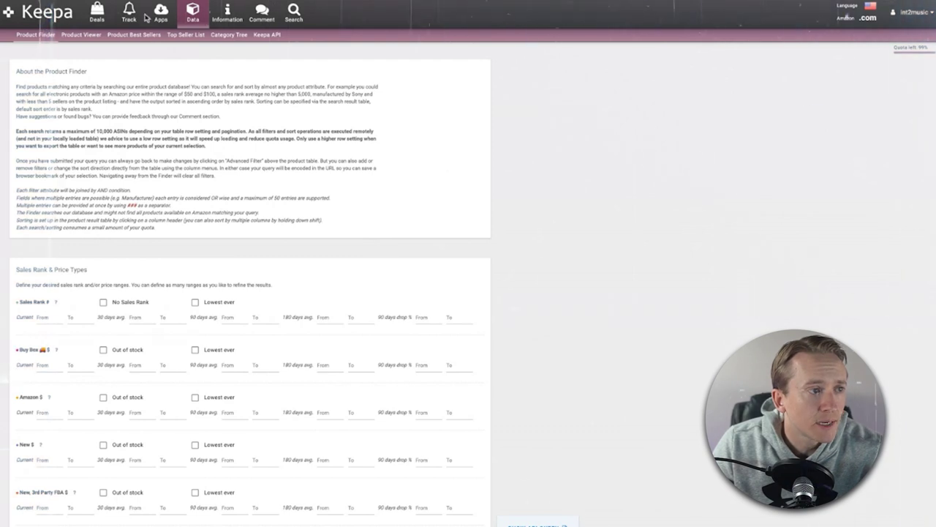
Open the Data overview page and look through the product research tools it describes.
left_click(201, 15)
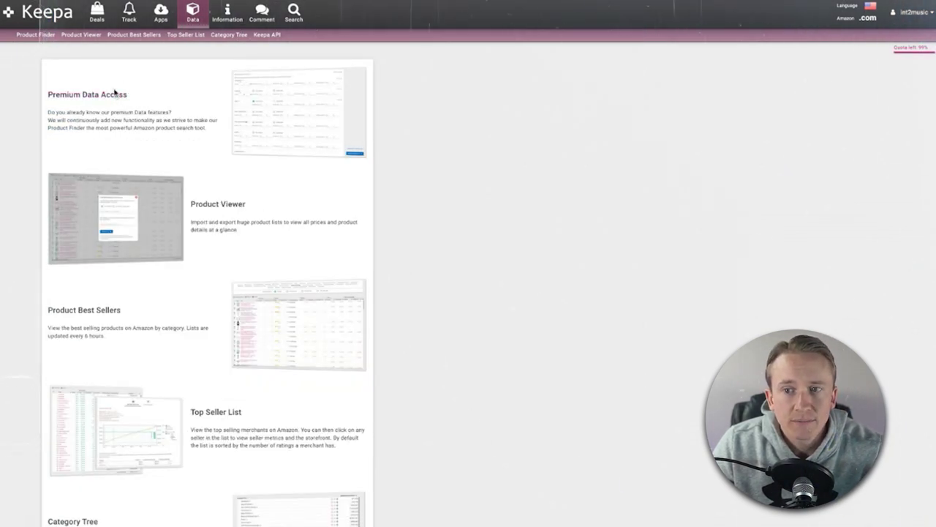
scroll(211, 179, "down", 1)
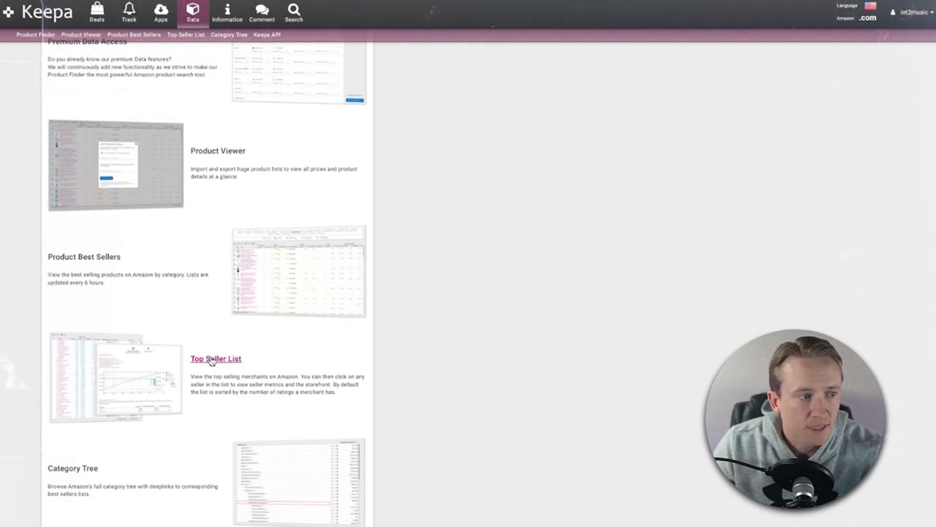
scroll(176, 414, "down", 1)
scroll(197, 423, "down", 2)
scroll(196, 423, "up", 3)
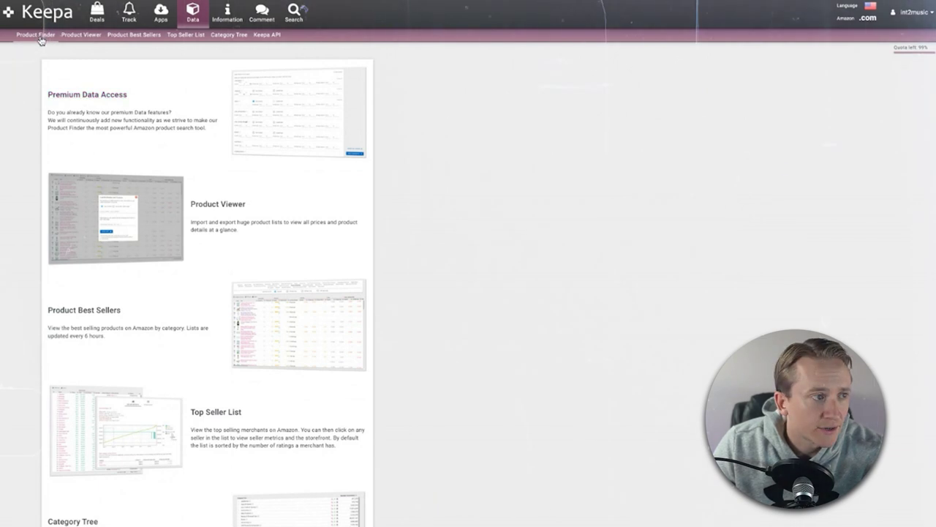
Open the Product Finder and review its filter sections from the price types through to the additional settings.
left_click(73, 93)
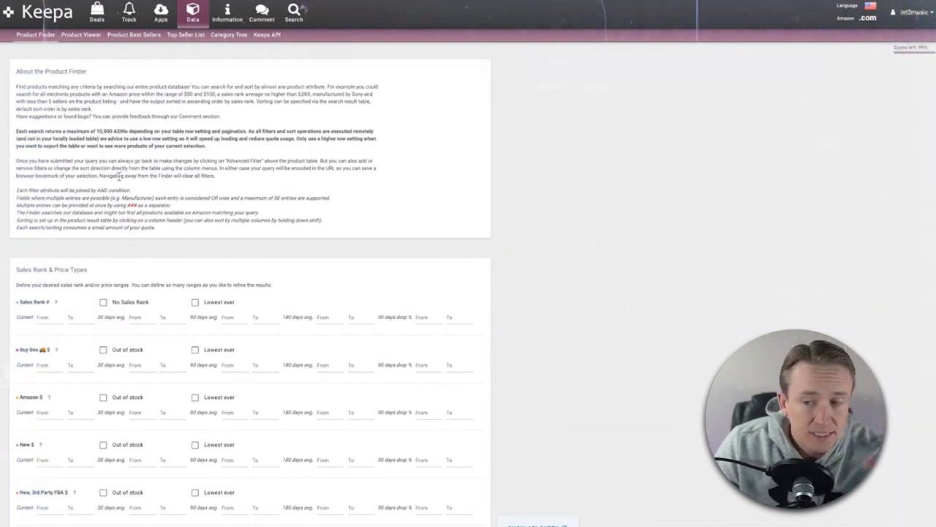
scroll(110, 161, "down", 15)
scroll(118, 176, "down", 15)
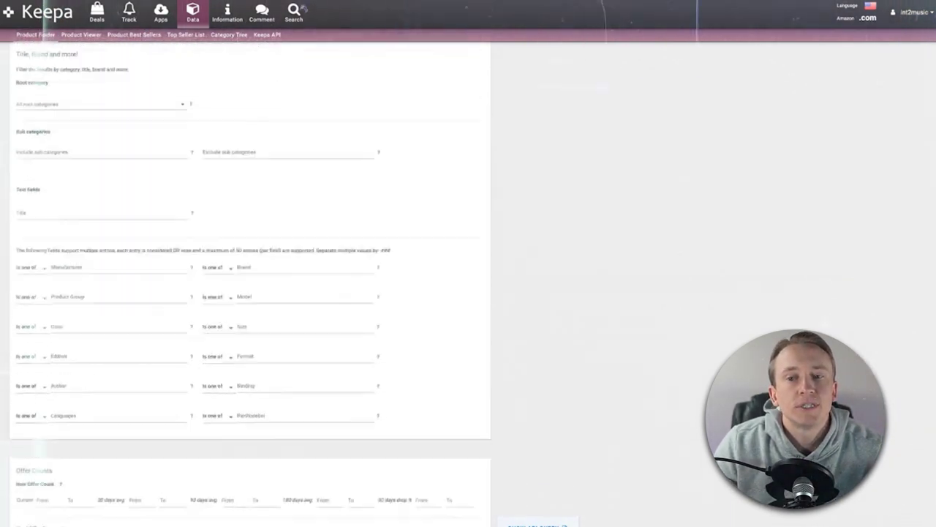
scroll(247, 278, "down", 15)
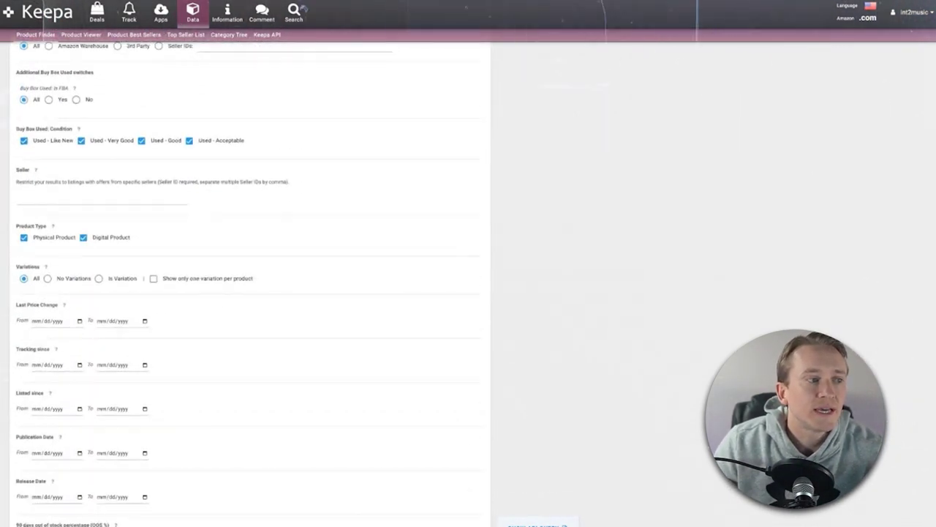
scroll(249, 278, "down", 2)
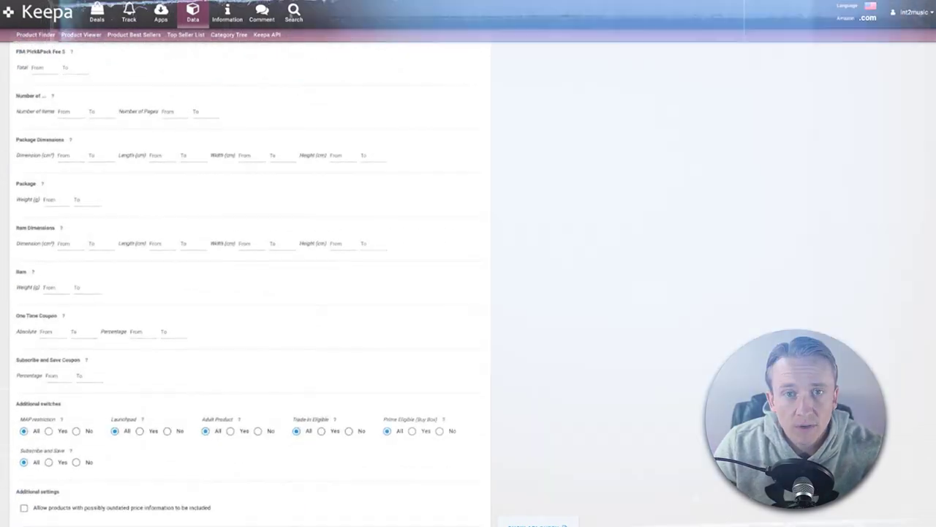
scroll(249, 278, "up", 15)
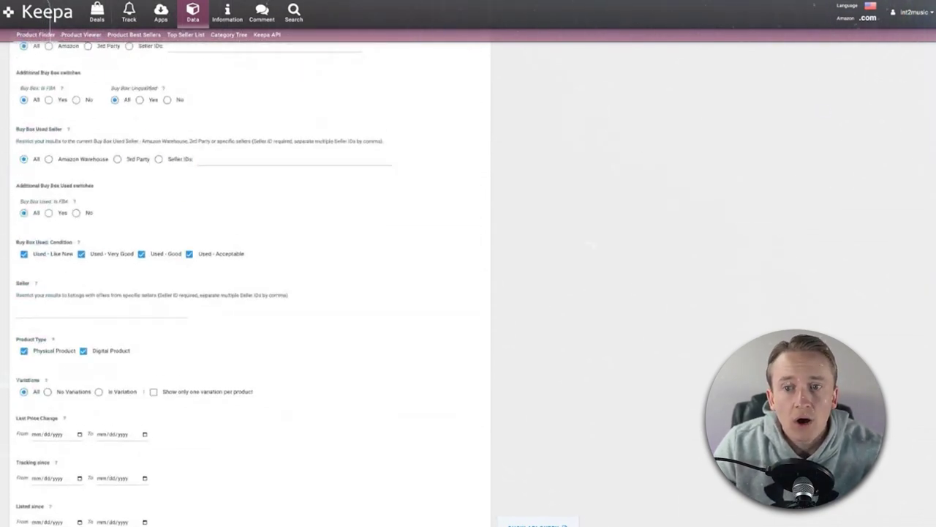
scroll(249, 278, "up", 20)
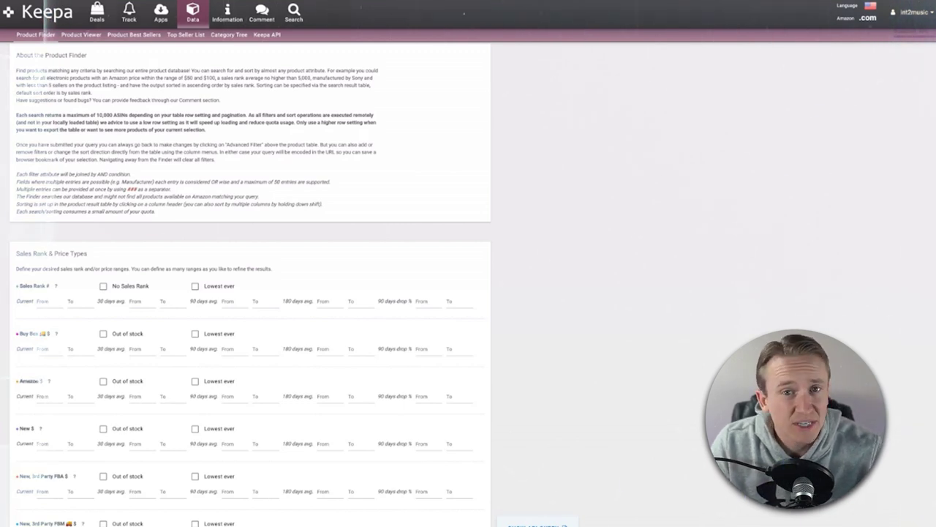
Set the 90-day average Sales Rank range from 25000 to 250000.
scroll(253, 304, "down", 1)
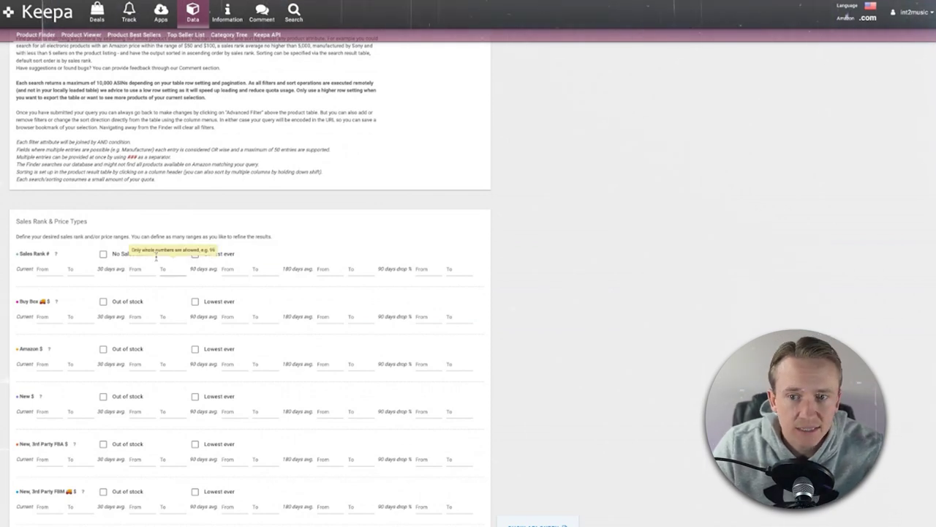
scroll(87, 242, "down", 1)
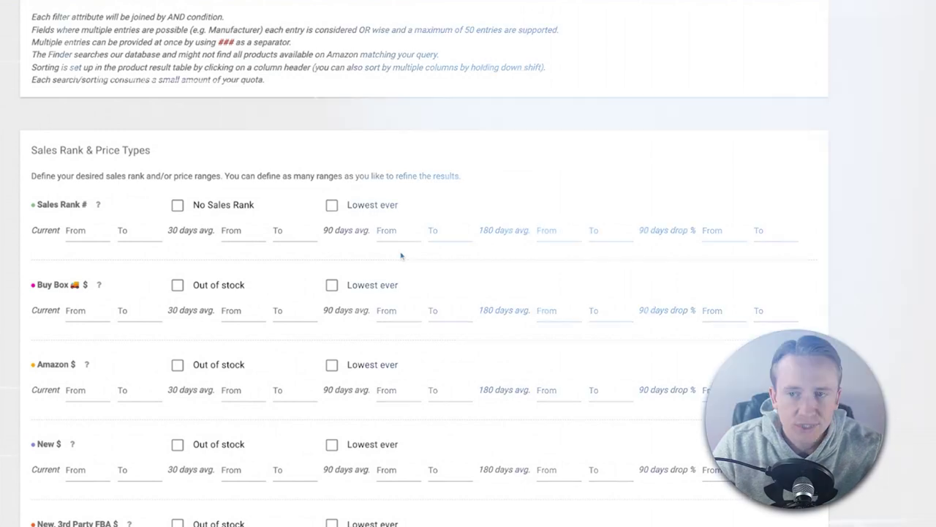
left_click(386, 231)
left_click(677, 219)
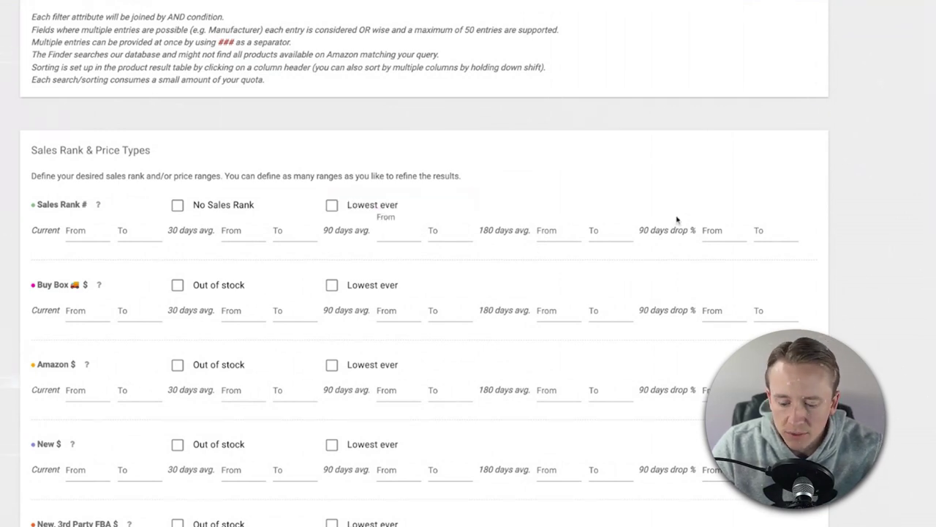
type("250000")
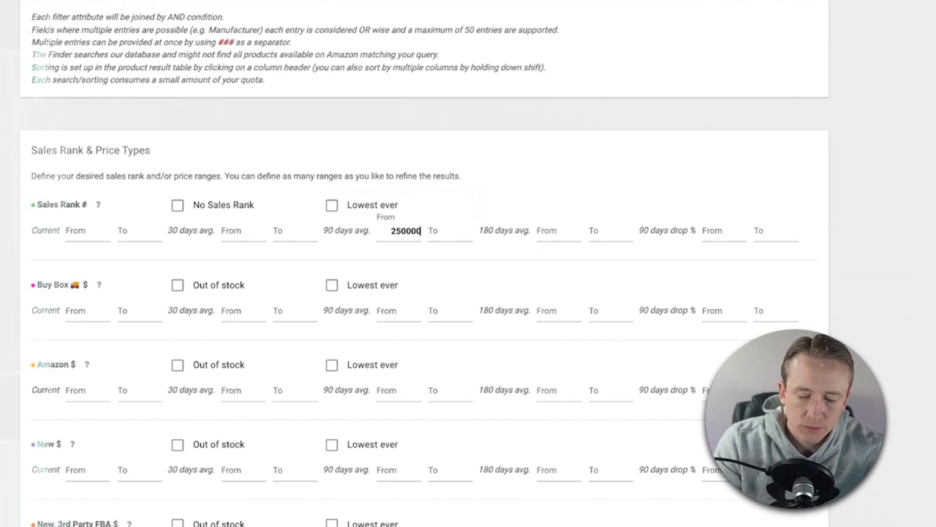
key("BackSpace")
key("Tab")
type("250000")
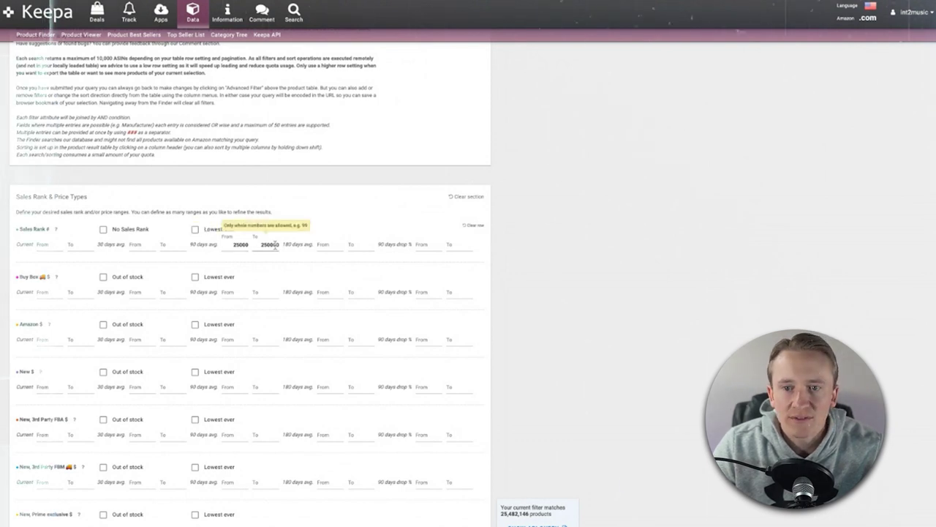
Set the 90-day average Buy Box price range from 12.00 to 50.00 dollars.
scroll(271, 264, "down", 1)
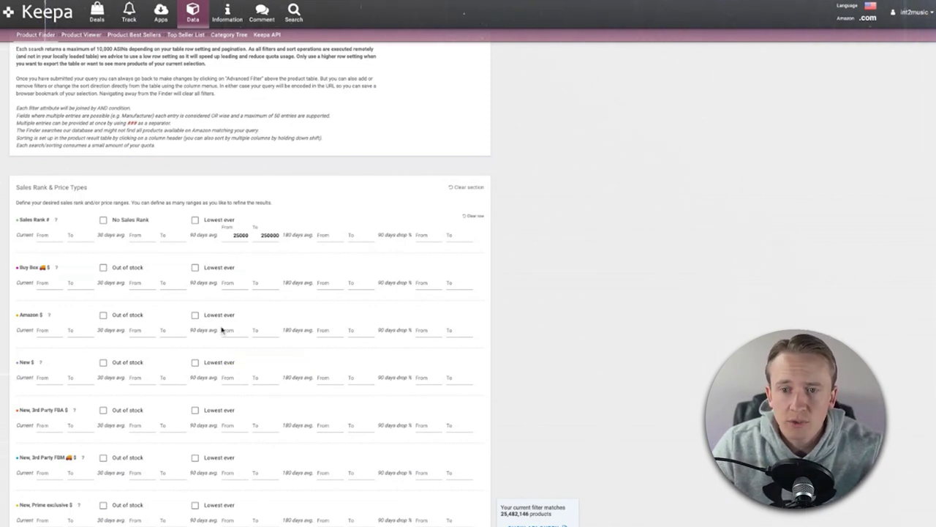
scroll(222, 328, "down", 2)
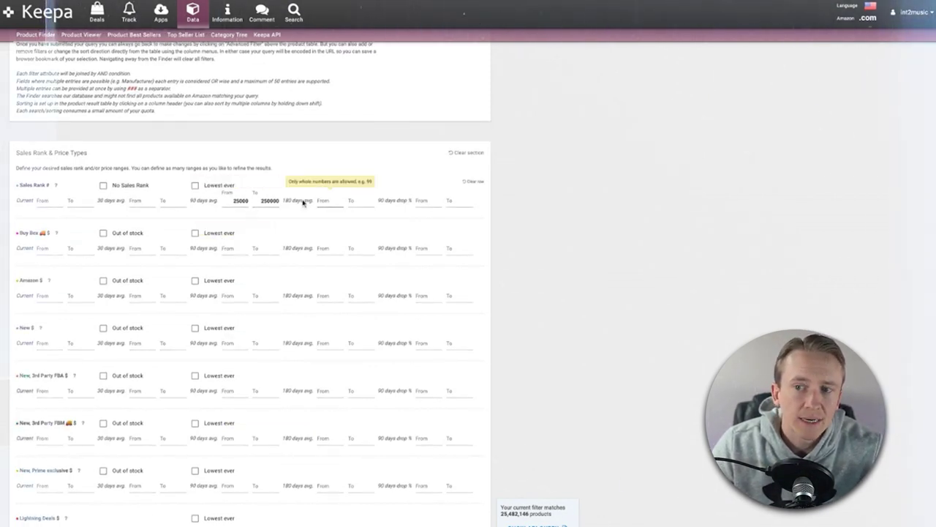
scroll(261, 286, "down", 2)
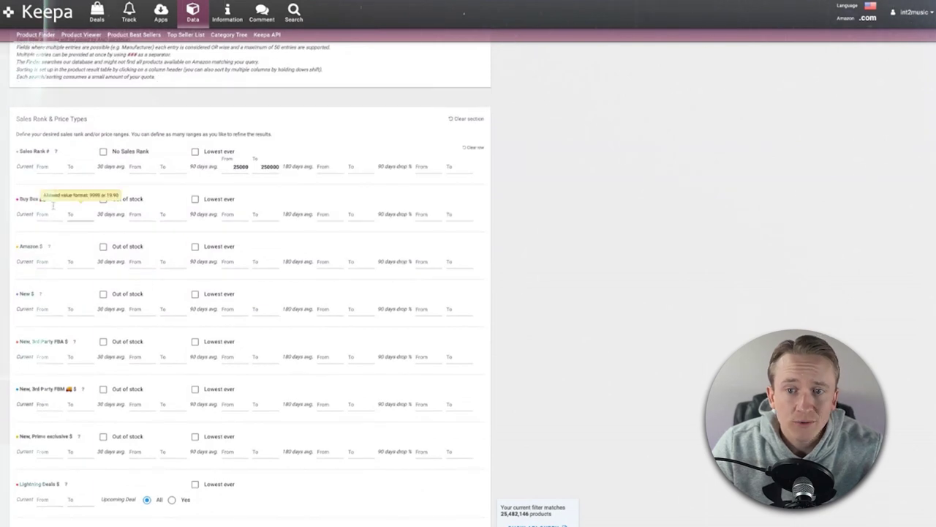
left_click(227, 213)
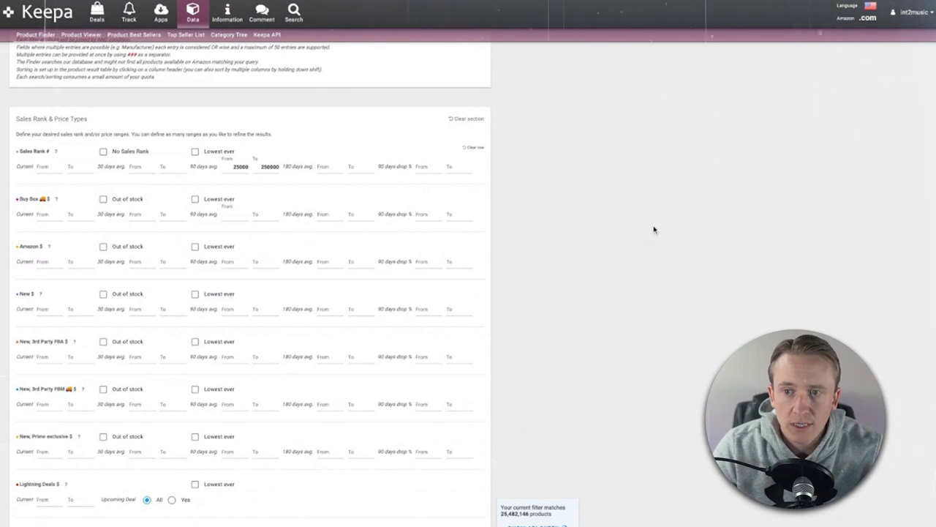
type("12.00")
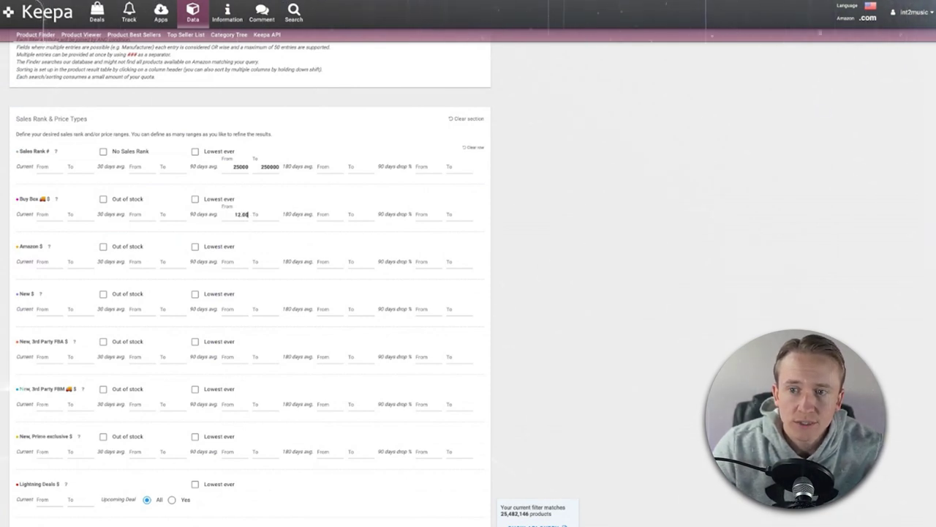
left_click(265, 212)
type("50")
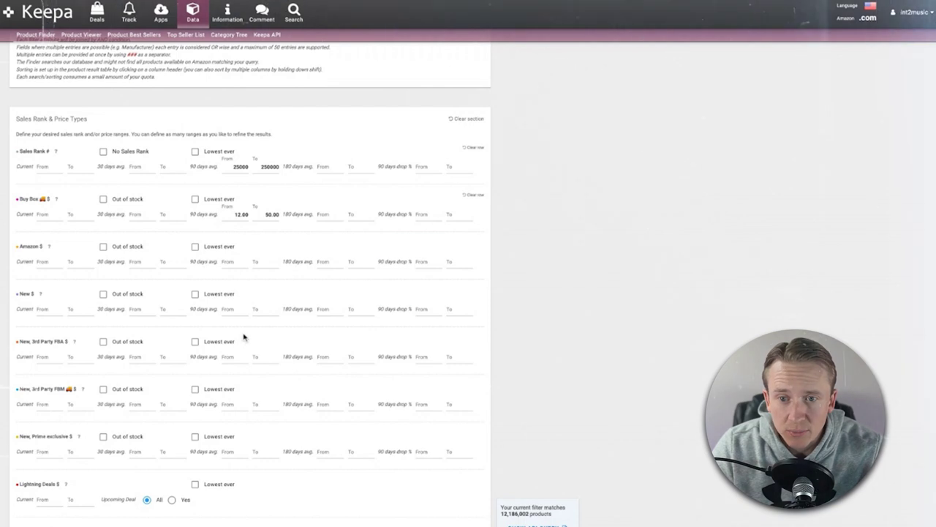
Restrict the search to products whose Amazon offer is out of stock.
scroll(234, 307, "down", 1)
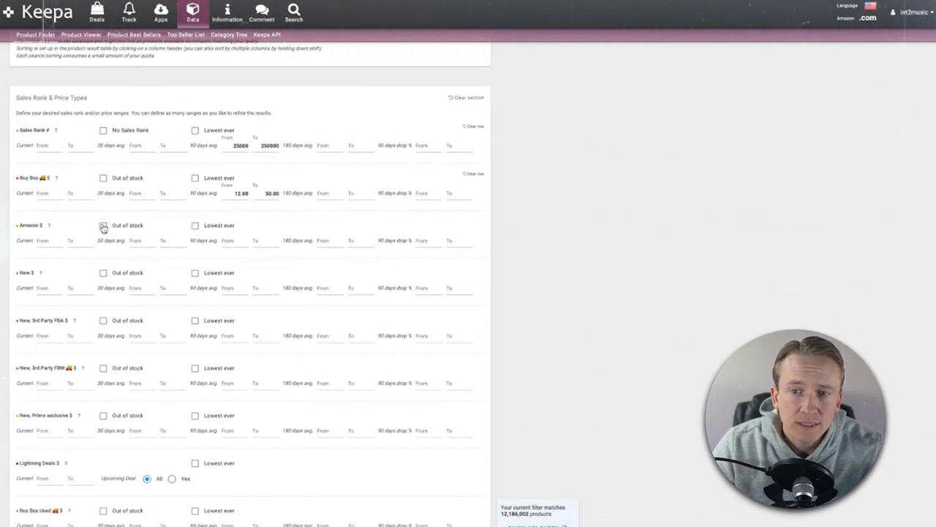
left_click(103, 226)
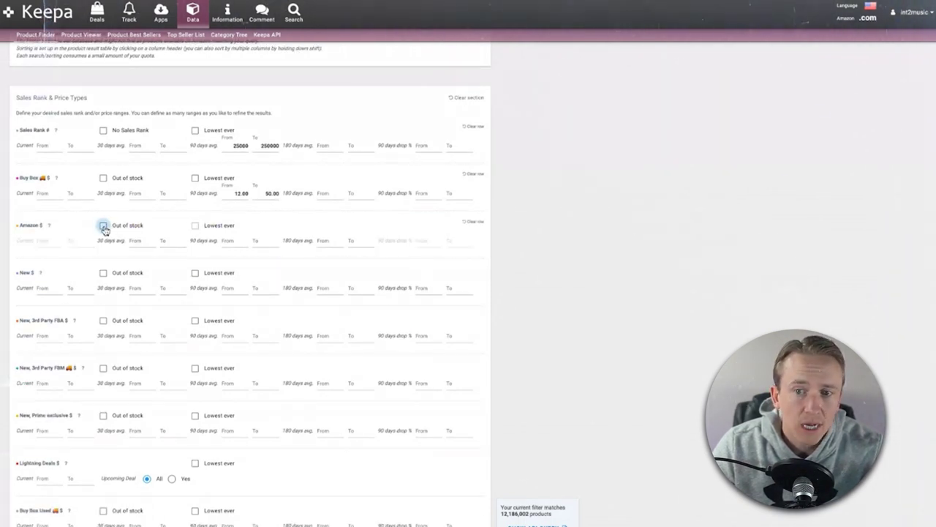
scroll(500, 357, "down", 2)
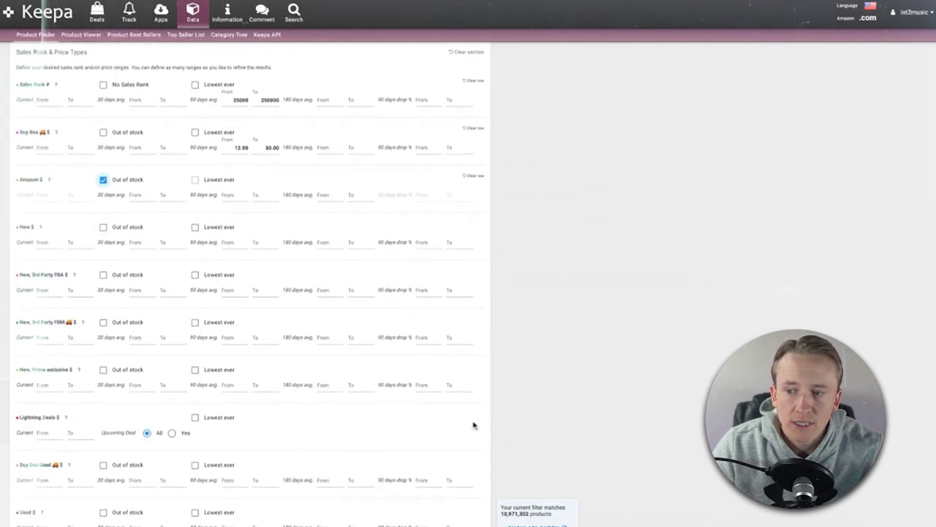
scroll(443, 444, "down", 1)
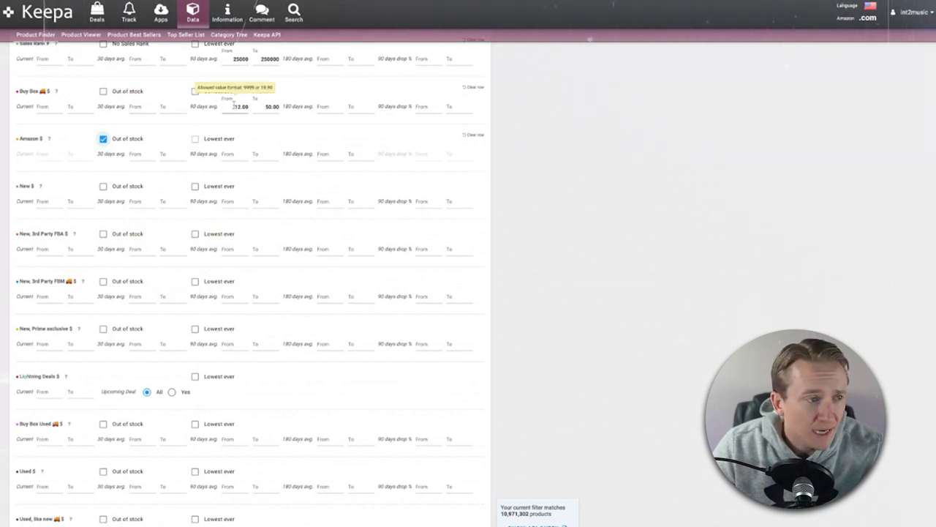
Examine the category, brand and title filters, including the help on how the Title field matches keywords.
scroll(295, 222, "down", 4)
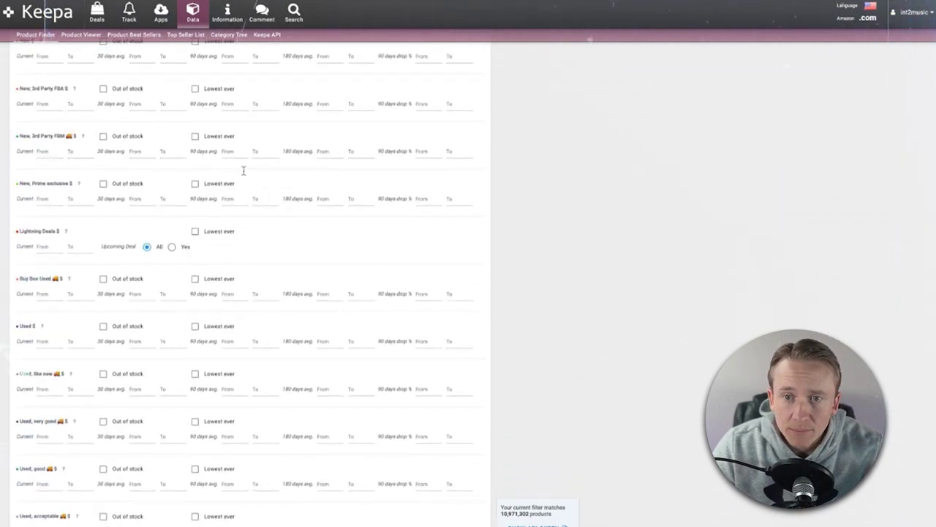
scroll(195, 355, "down", 10)
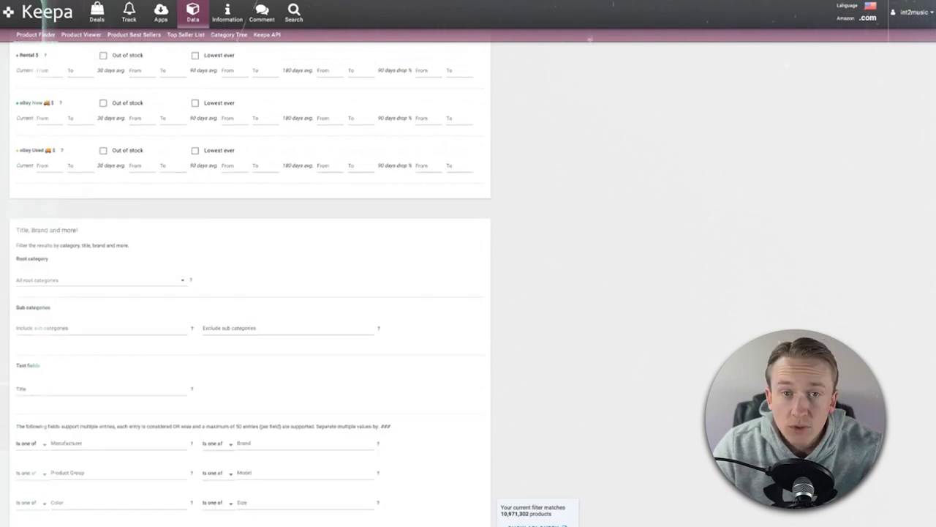
scroll(145, 214, "down", 1)
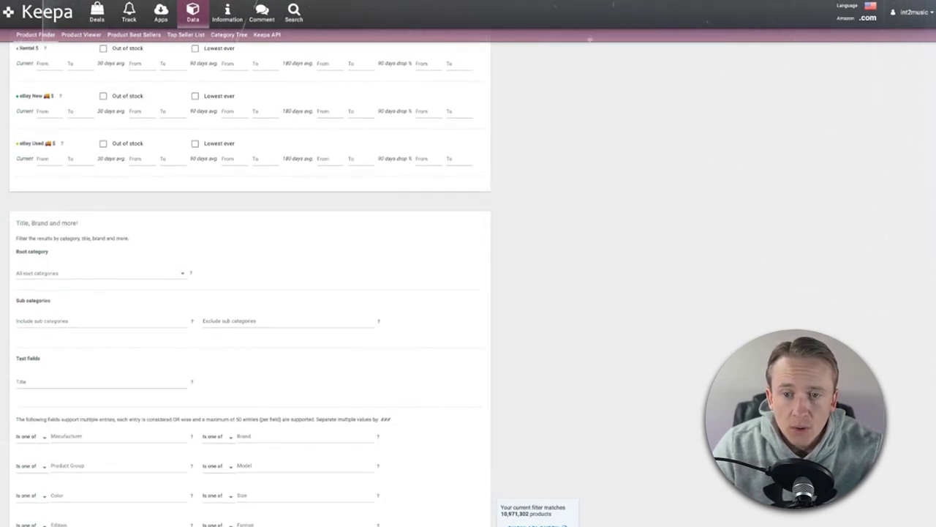
left_click_drag(53, 214, 15, 213)
left_click(15, 215)
scroll(234, 249, "down", 3)
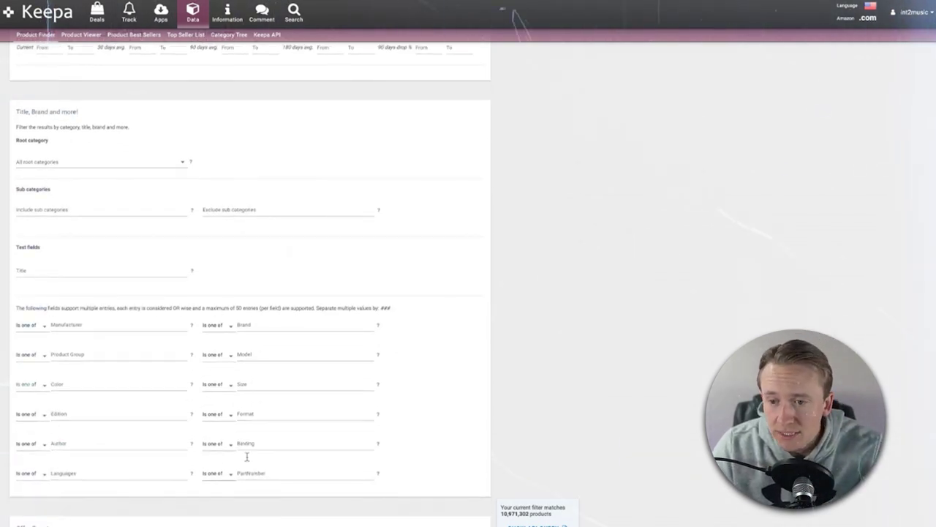
left_click(241, 327)
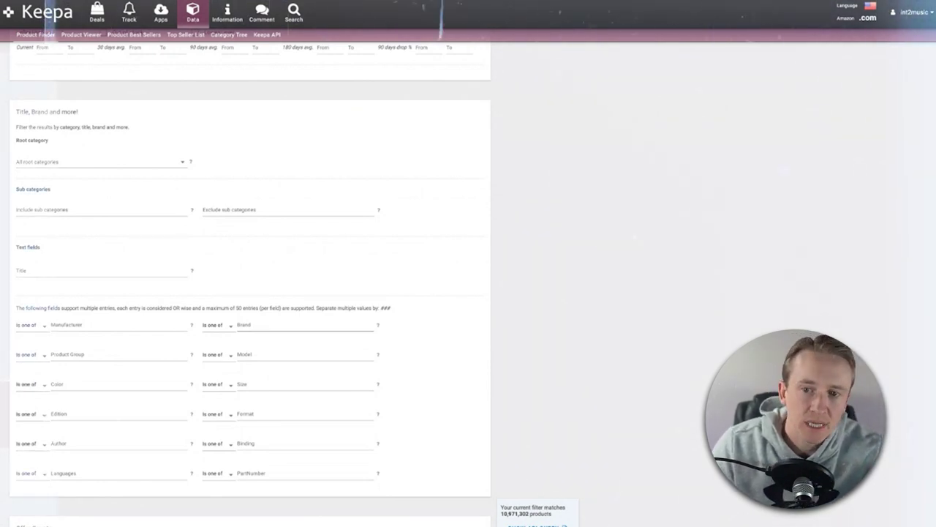
left_click(184, 288)
left_click(28, 270)
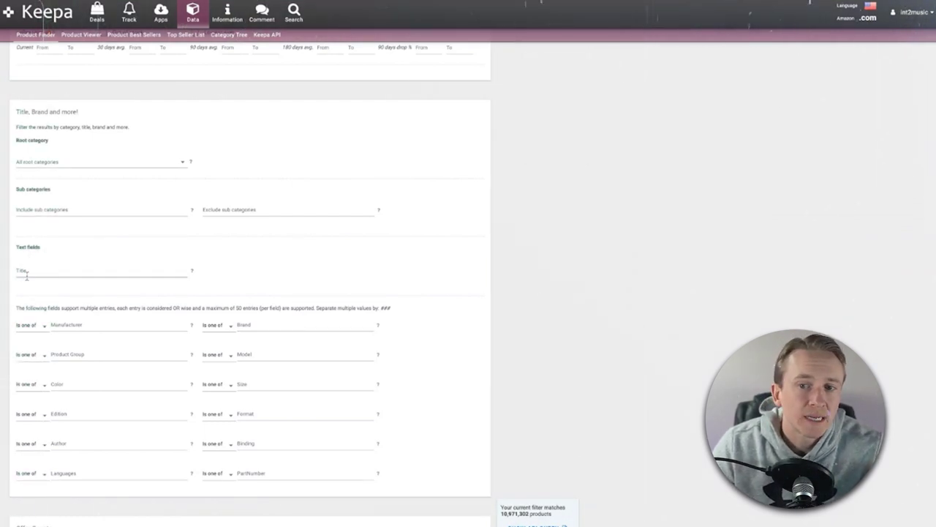
left_click(29, 271)
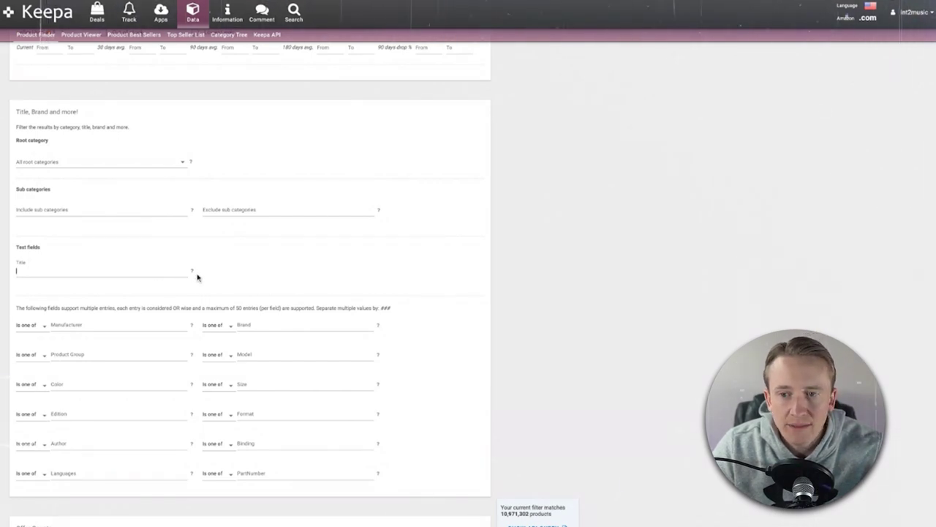
mouse_move(192, 272)
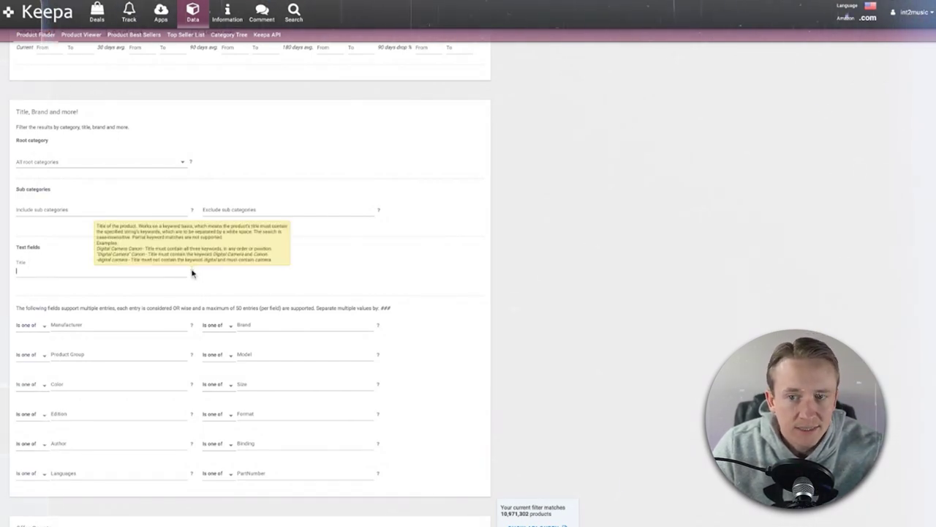
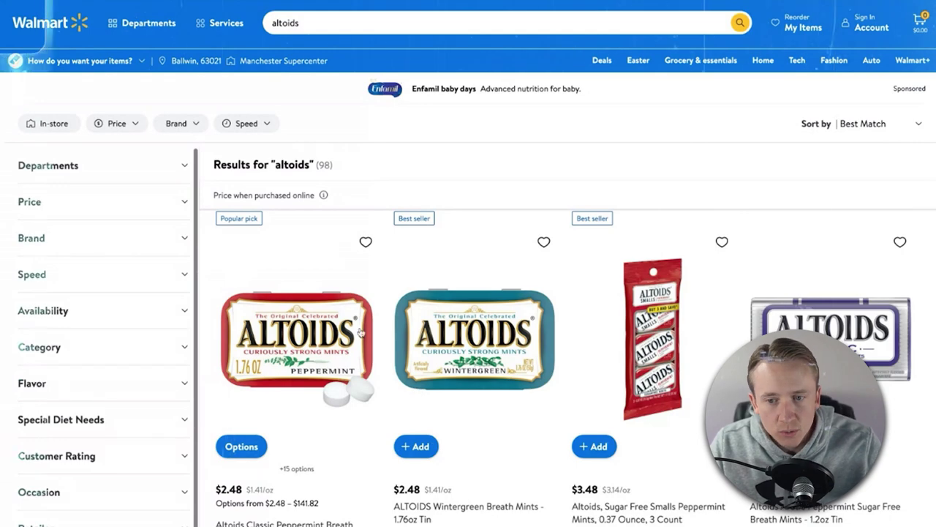
Limit the Walmart altoids results to the retailer Walmart and look through the remaining products.
scroll(289, 261, "down", 2)
scroll(289, 261, "down", 3)
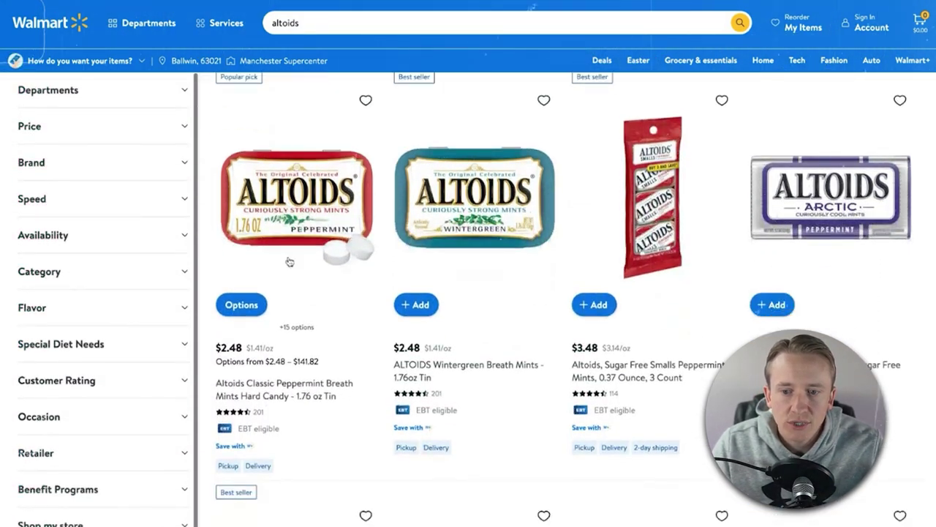
left_click(185, 454)
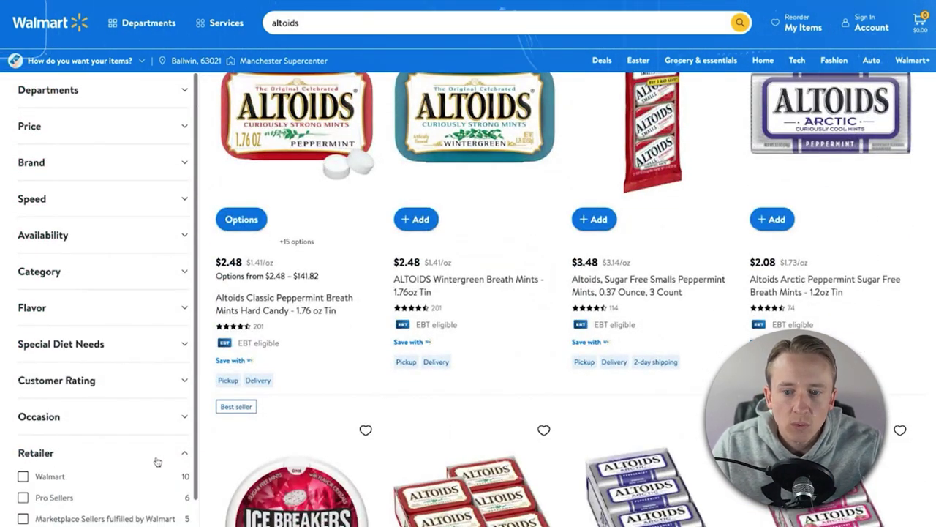
scroll(103, 457, "down", 1)
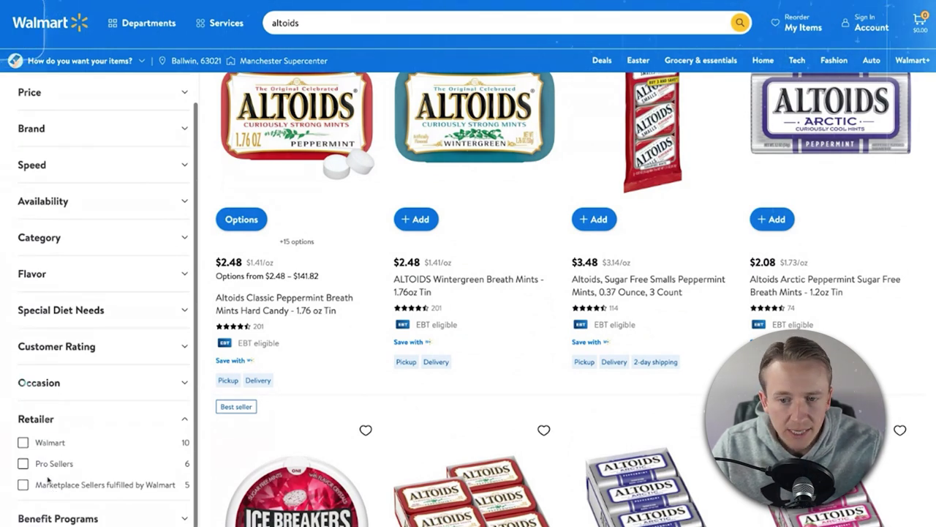
left_click(23, 443)
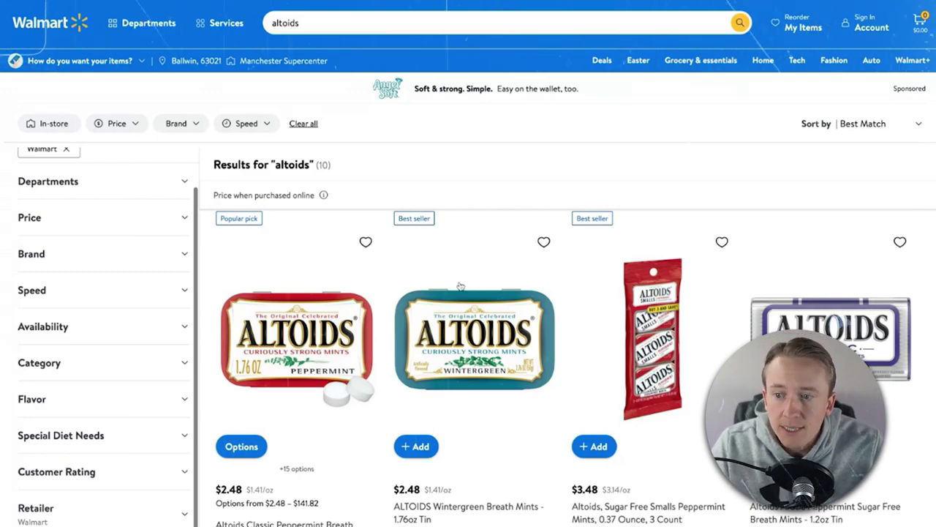
scroll(453, 307, "down", 2)
scroll(483, 256, "down", 10)
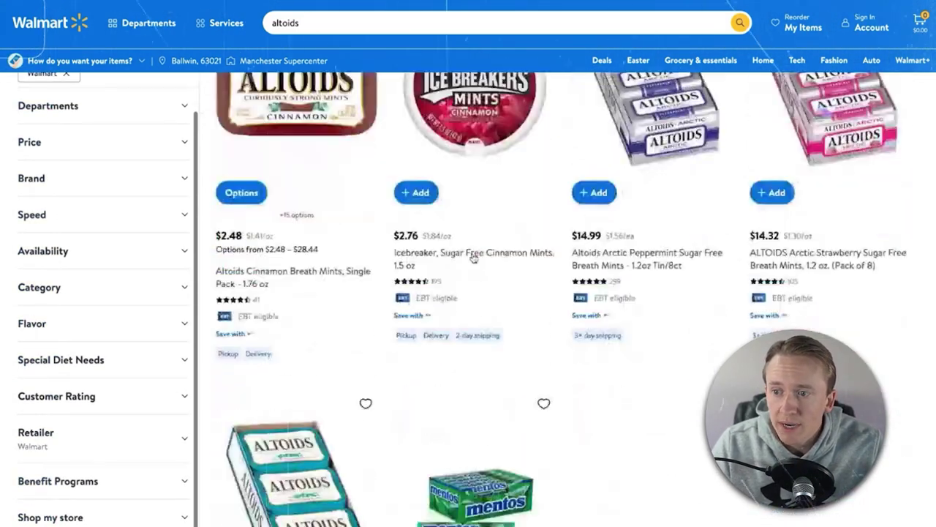
scroll(456, 232, "up", 5)
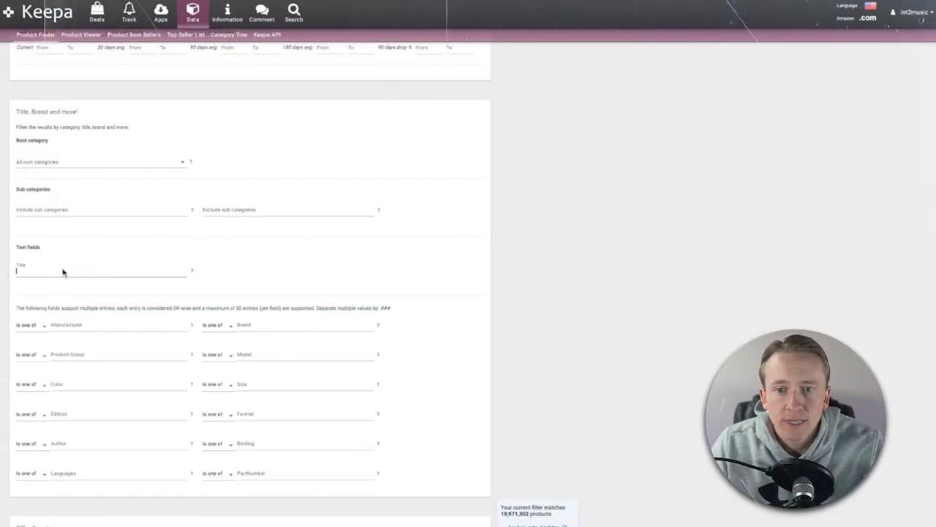
In Keepa, search the Product Finder for products with Altoids in the title, and reopen the advanced filter.
key("Return")
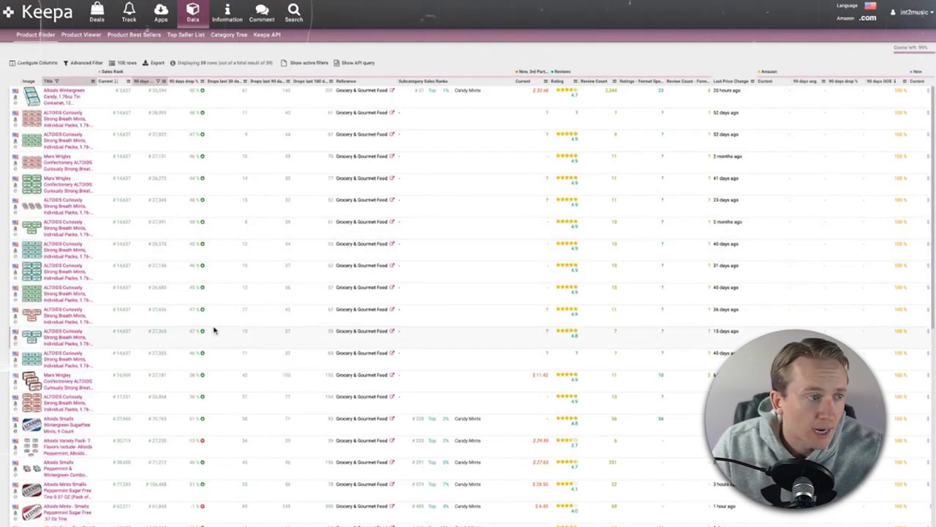
left_click(84, 63)
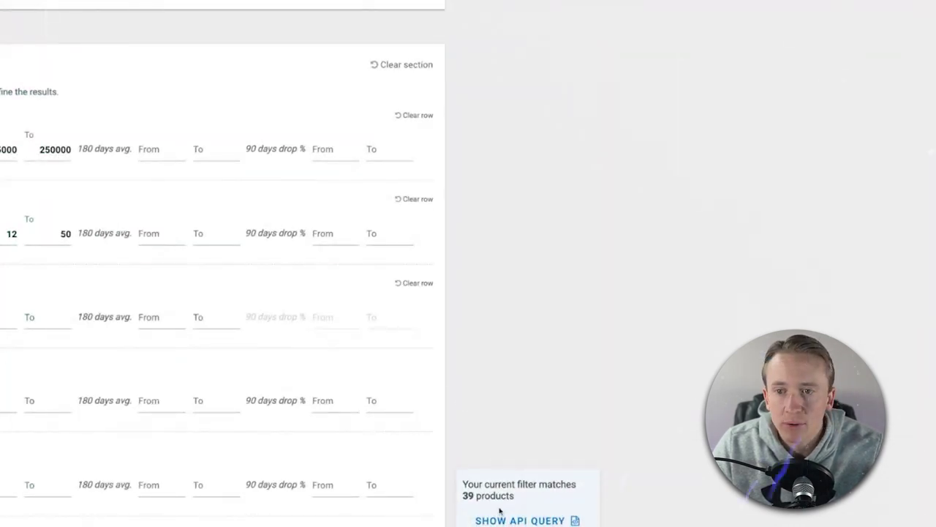
Review the active sales rank, Buy Box, Amazon stock and title filters, plus the optional offer count, seller, date and availability filters.
scroll(236, 309, "down", 1)
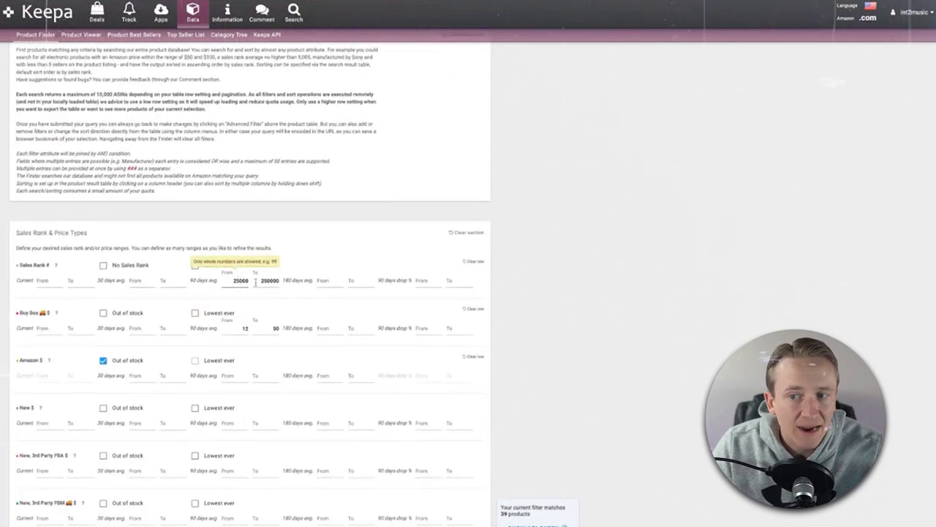
scroll(255, 283, "down", 1)
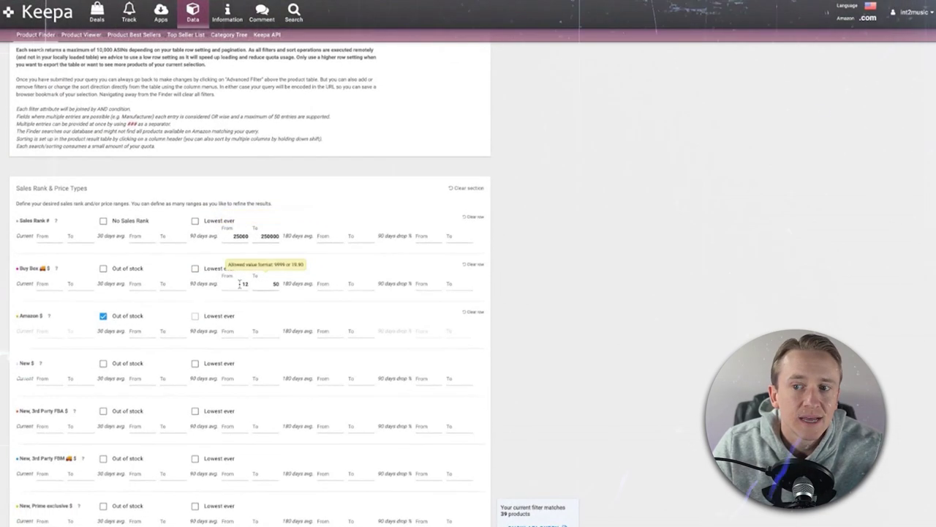
scroll(286, 295, "down", 15)
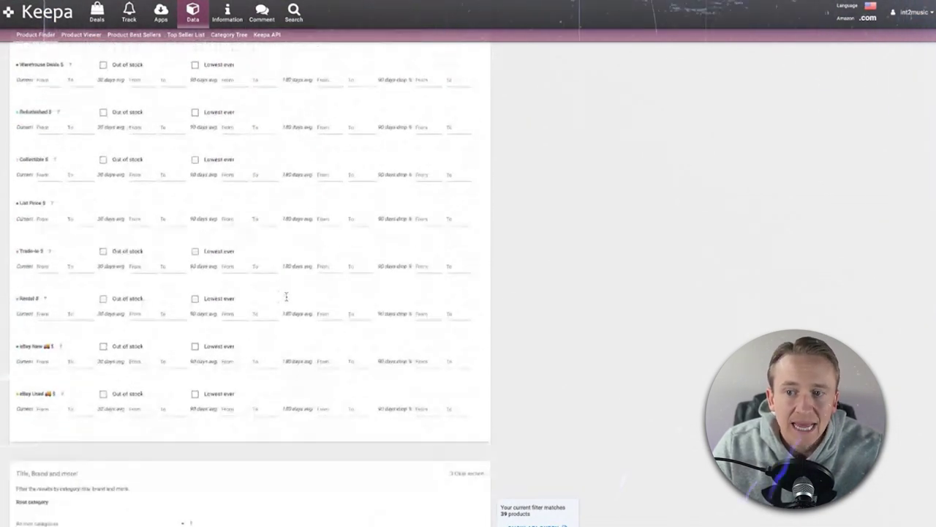
scroll(39, 178, "up", 7)
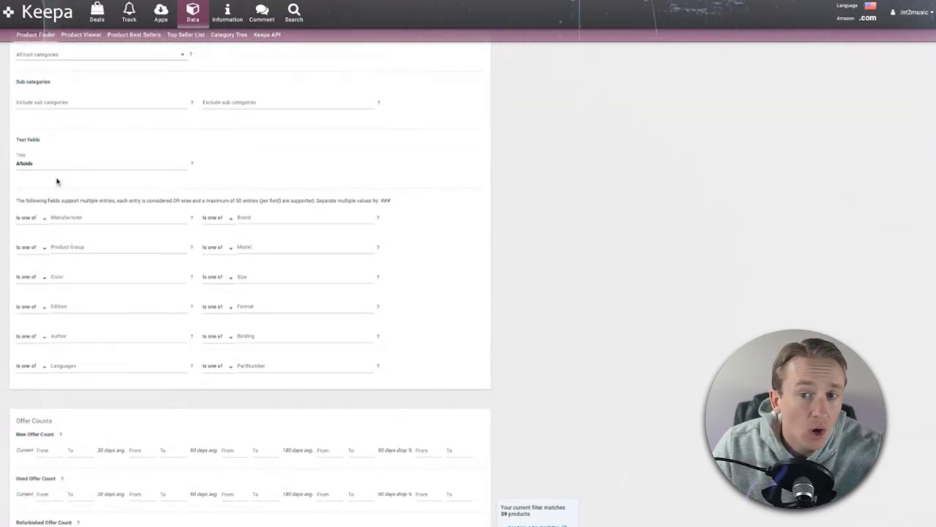
left_click(39, 162)
key("BackSpace")
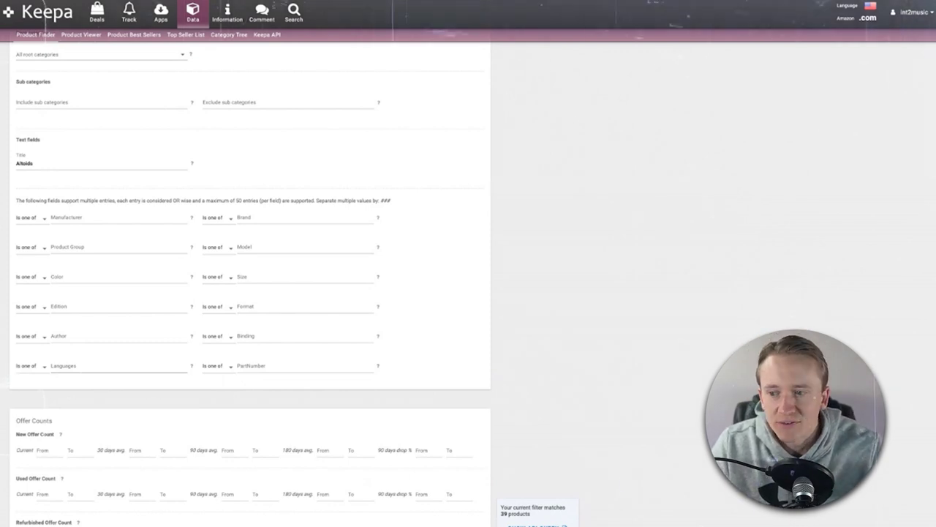
scroll(129, 337, "down", 3)
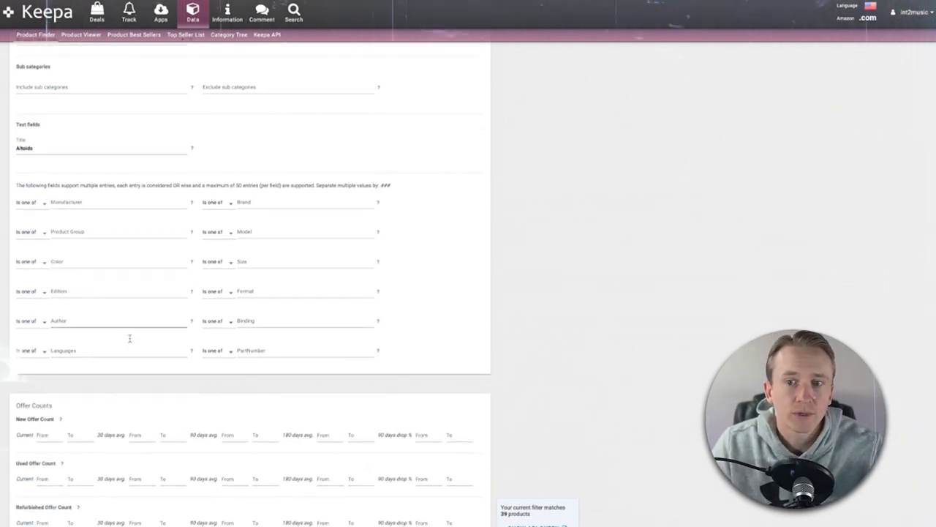
scroll(217, 314, "down", 7)
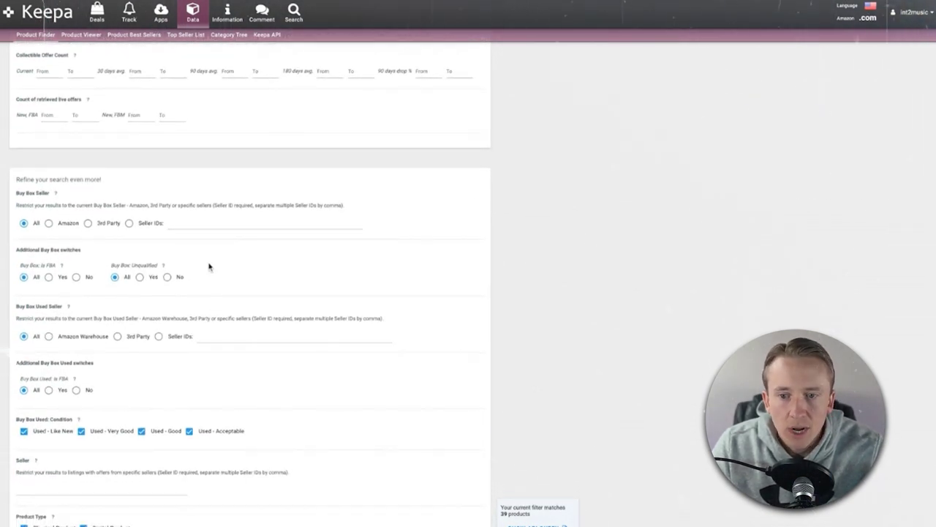
scroll(209, 266, "down", 2)
scroll(249, 285, "down", 7)
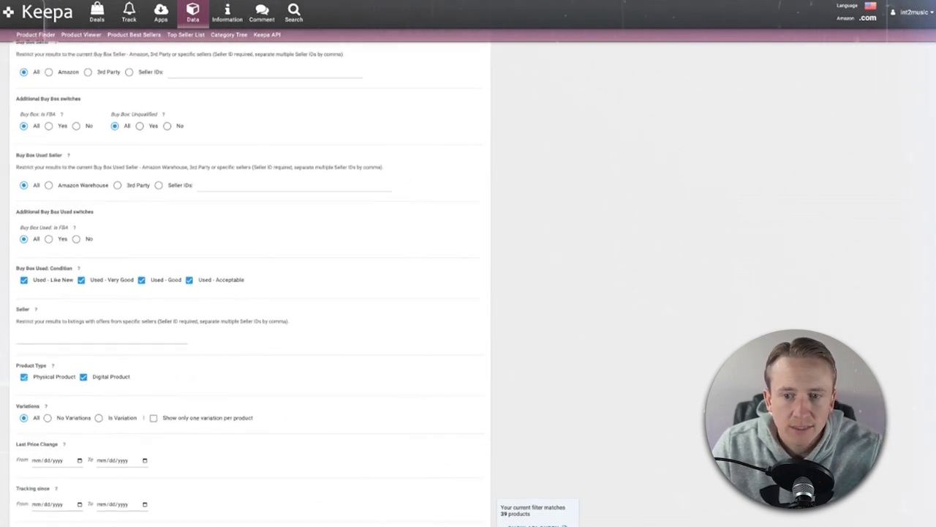
scroll(206, 429, "down", 5)
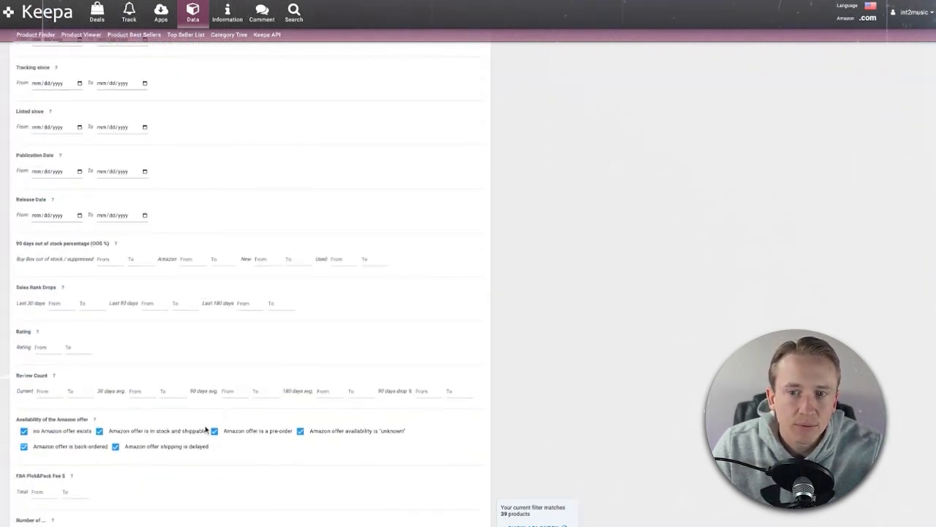
scroll(206, 429, "down", 5)
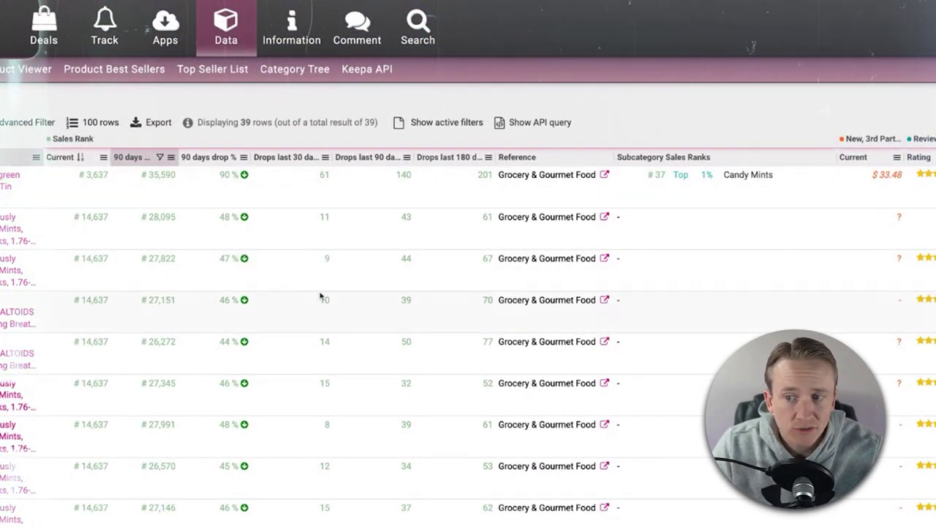
Examine the Altoids results table for sales rank drops, current third-party price, reviews, last price change and pack variations.
scroll(316, 300, "down", 5)
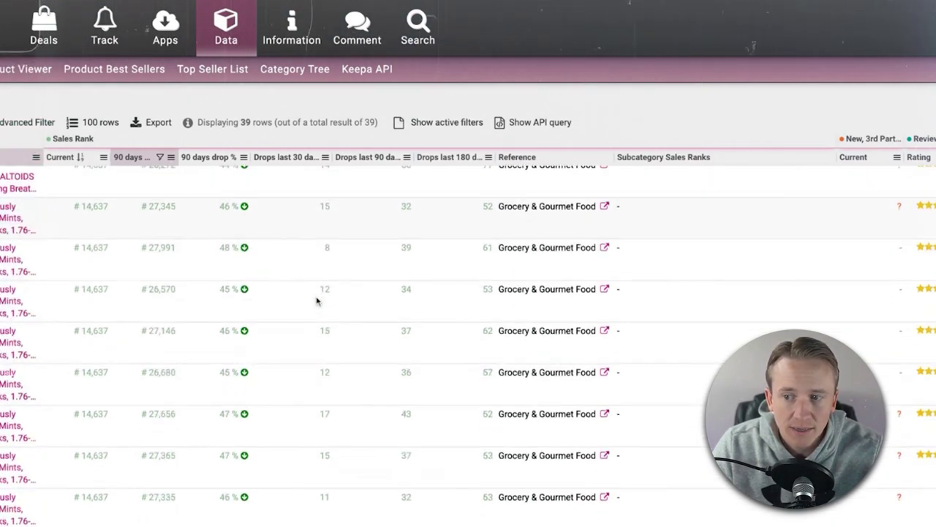
scroll(316, 300, "up", 5)
scroll(468, 329, "right", 8)
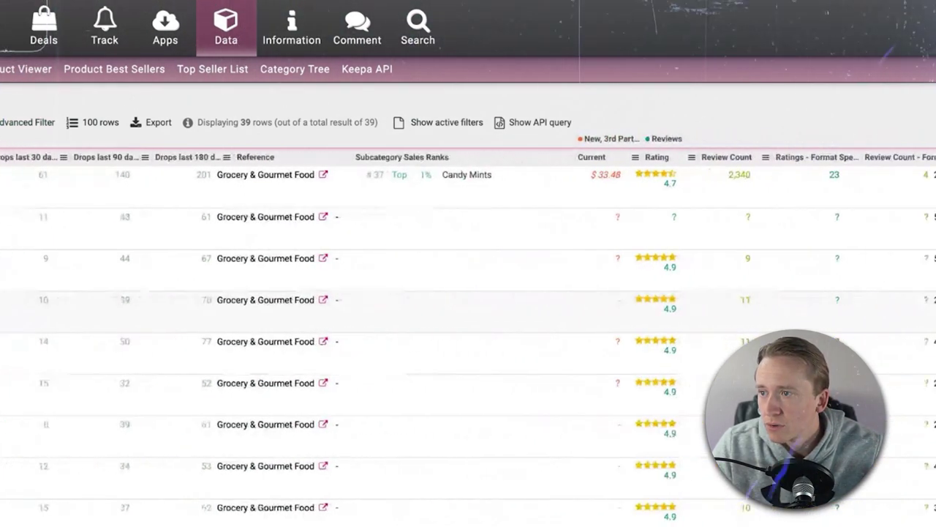
scroll(322, 129, "right", 6)
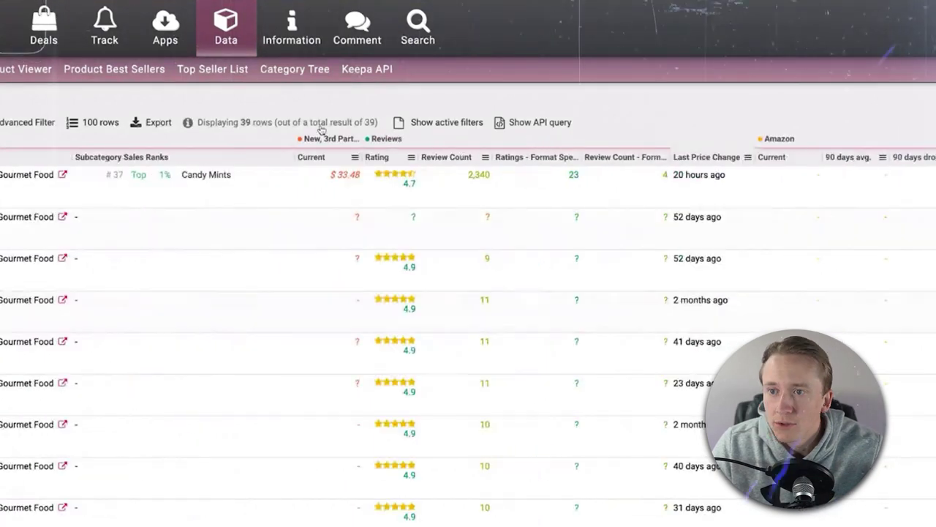
left_click(338, 191)
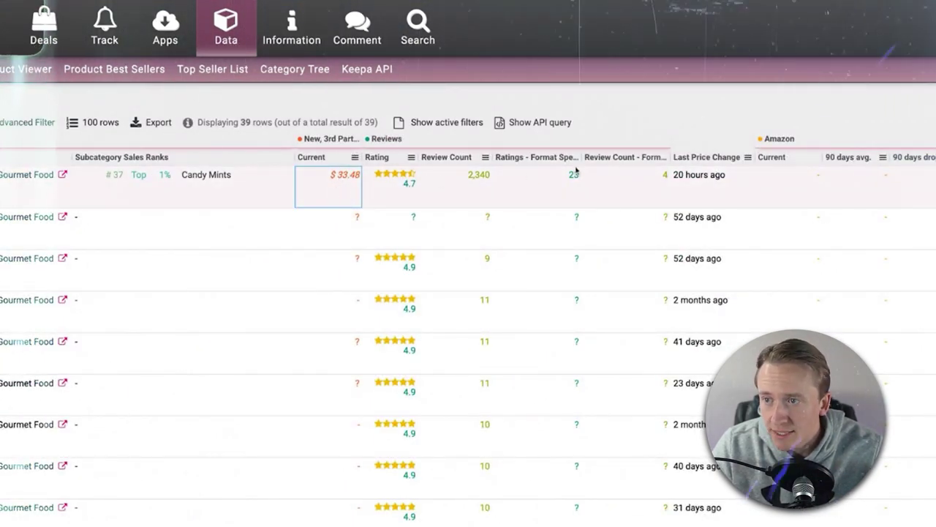
scroll(347, 268, "left", 18)
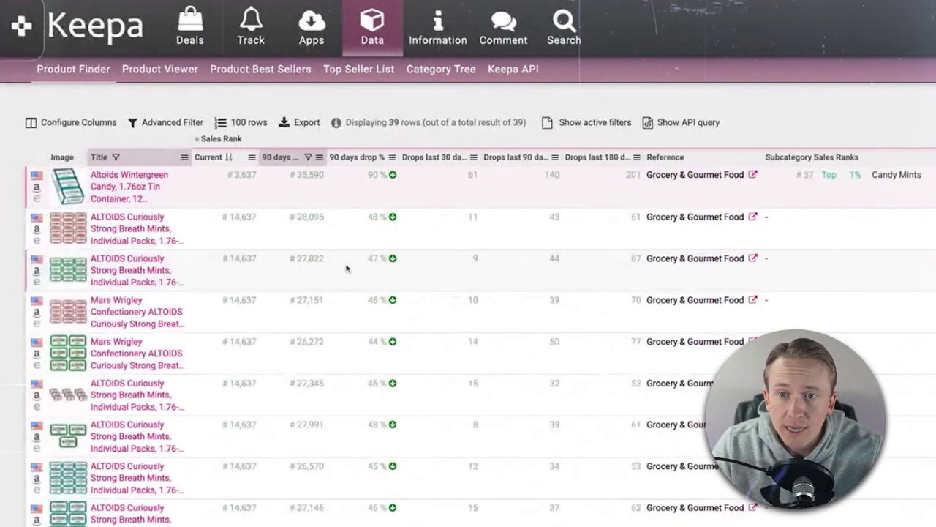
scroll(55, 257, "down", 3)
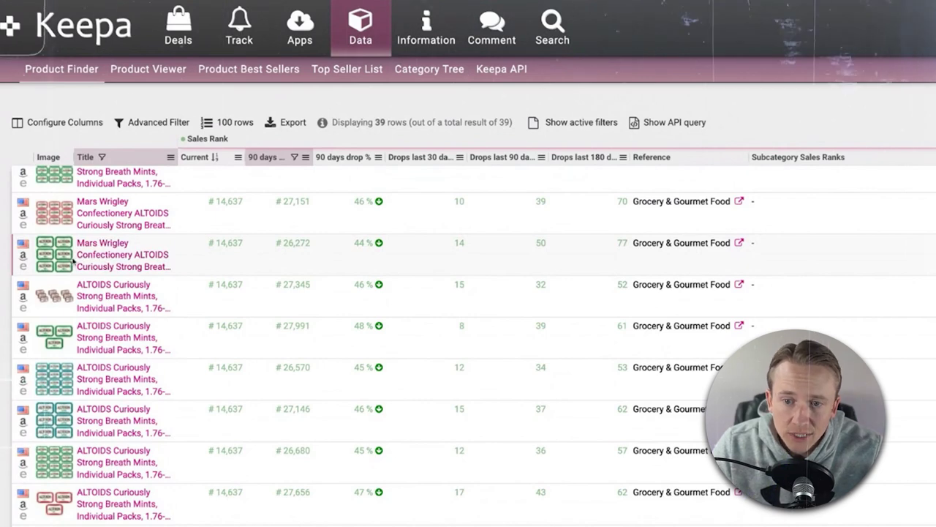
scroll(73, 269, "down", 5)
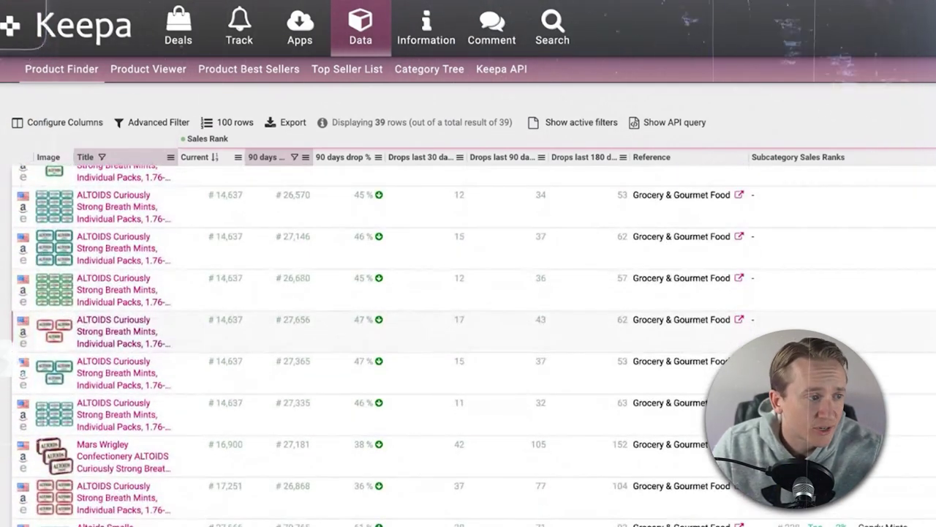
scroll(115, 214, "up", 8)
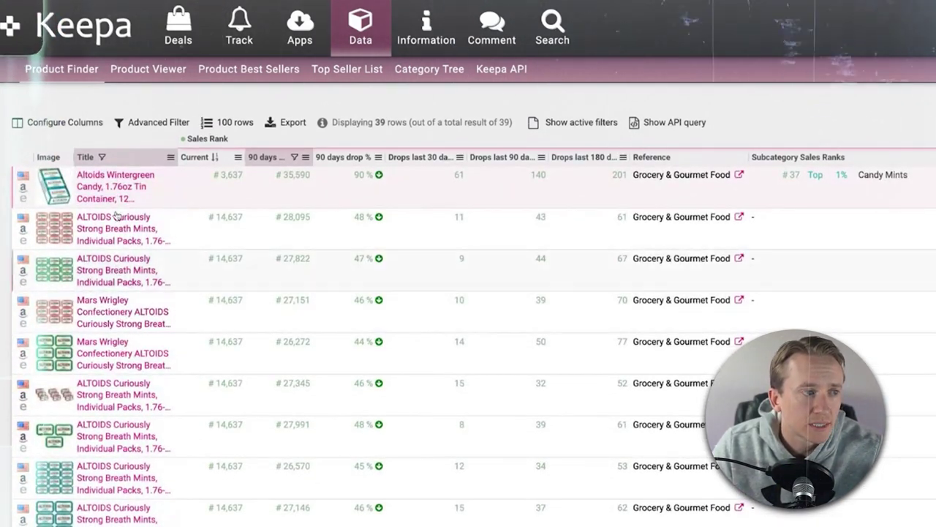
Check the price history of the Altoids Wintergreen 1.76 oz 12-container box and view its Amazon listing.
left_click(108, 188)
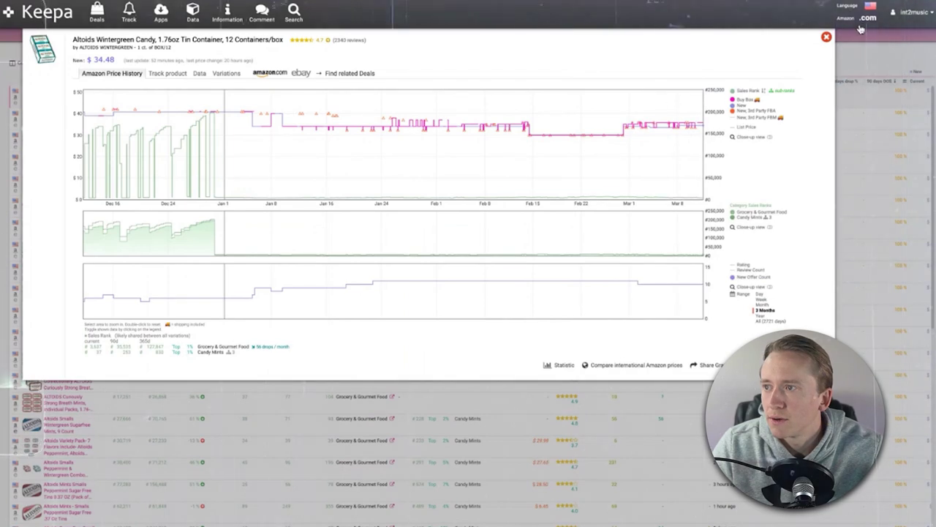
left_click(826, 38)
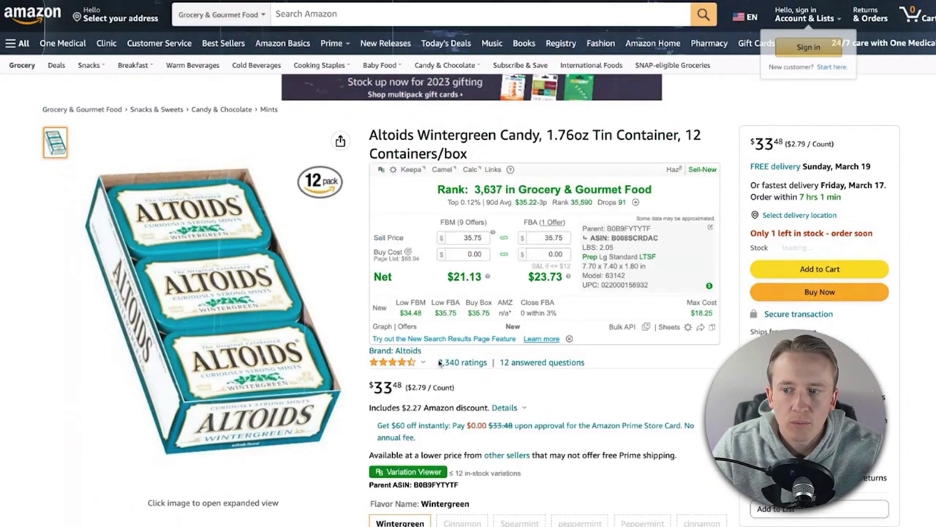
scroll(457, 422, "down", 3)
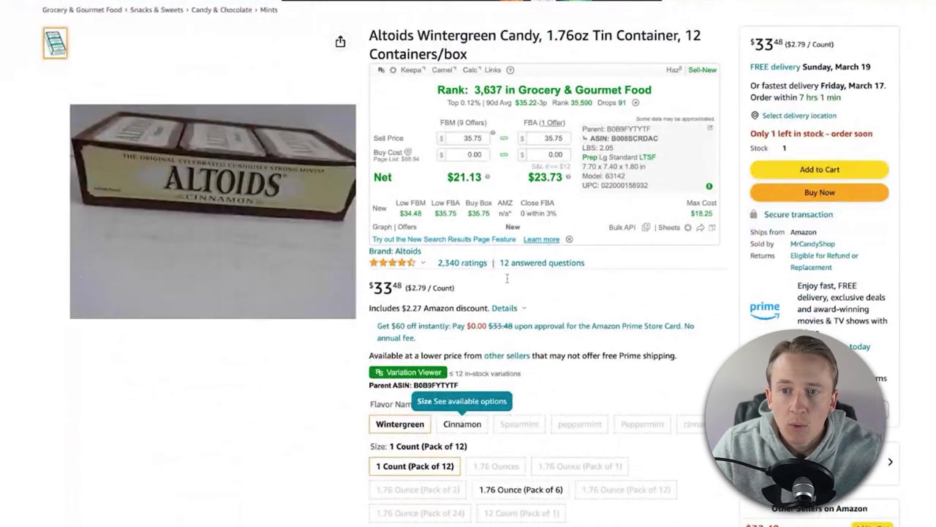
Look through the Walmart altoids results for the boxed Wintergreen tins and compare them with the Amazon 12-pack listing.
mouse_move(399, 219)
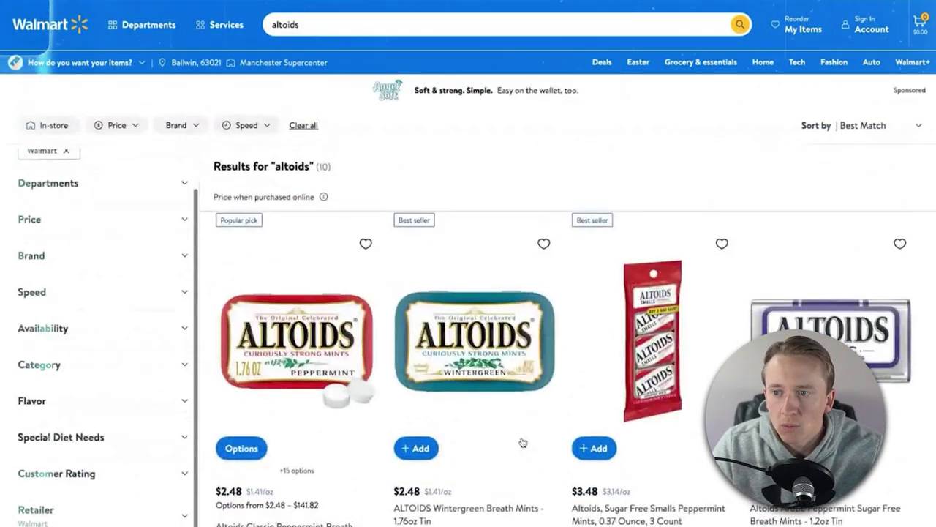
scroll(520, 441, "down", 3)
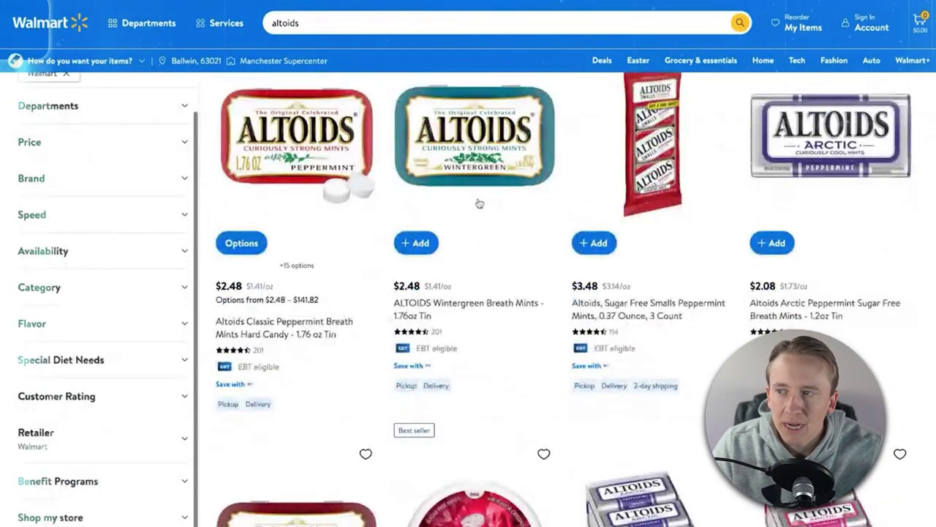
scroll(493, 271, "down", 7)
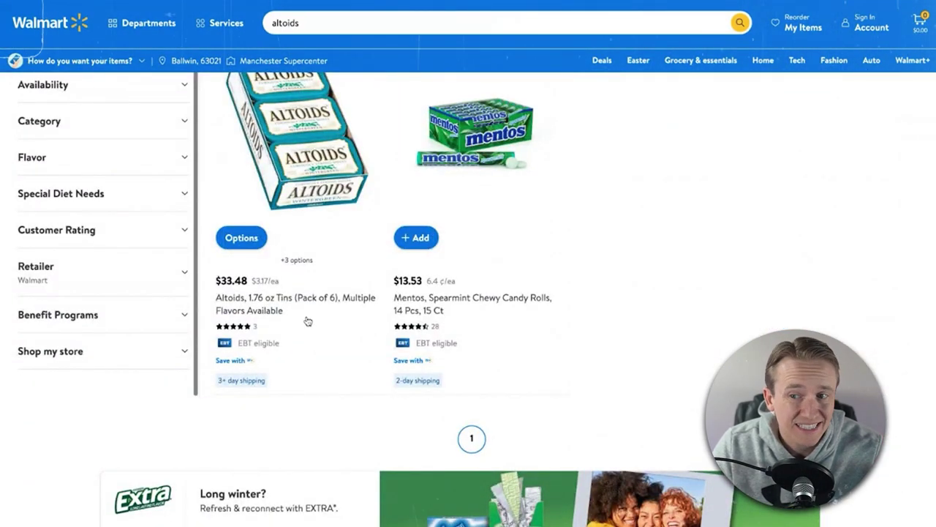
scroll(307, 320, "up", 1)
scroll(307, 322, "up", 7)
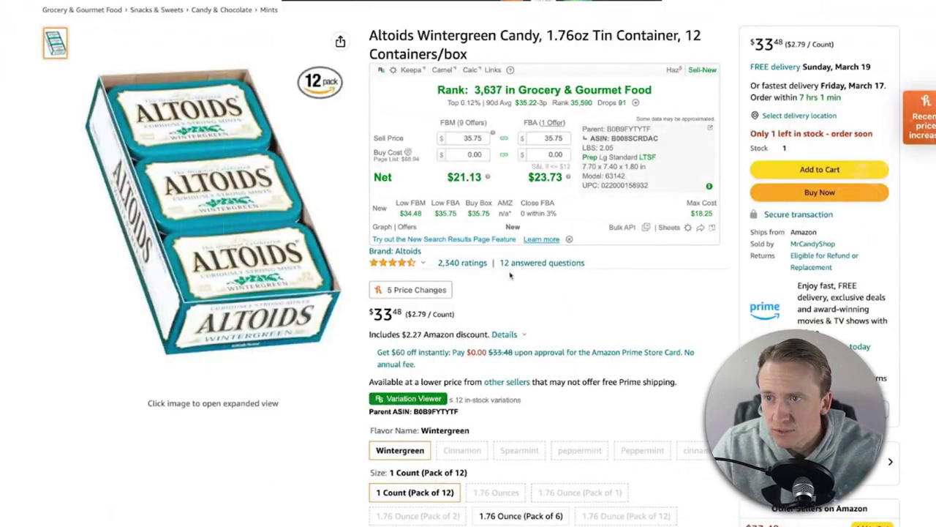
scroll(518, 292, "up", 1)
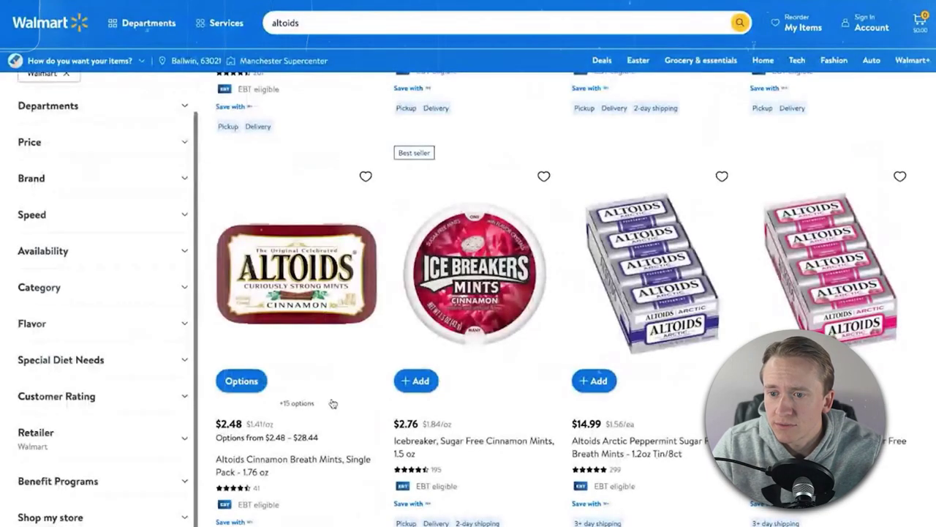
scroll(330, 403, "down", 7)
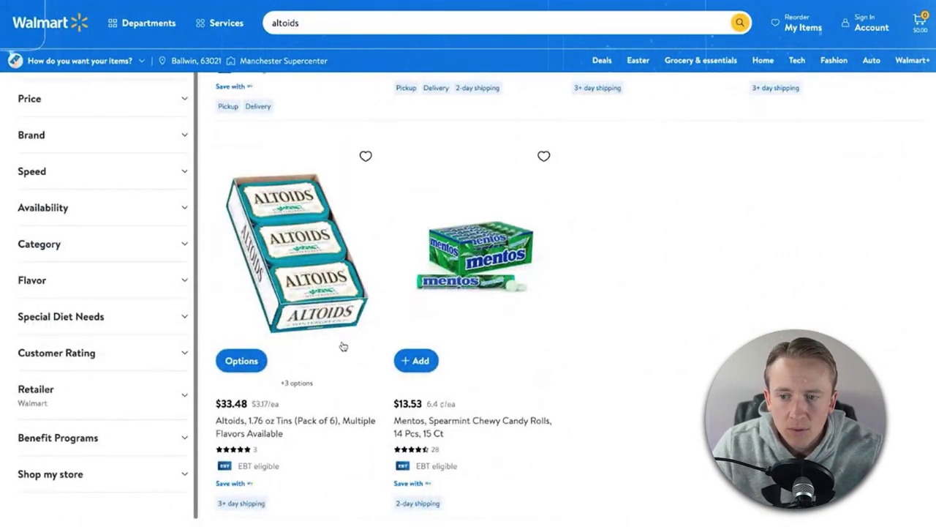
Compare Walmart's Altoids 1.76 oz six-tin pack with the Amazon Wintergreen 12-container box listing.
scroll(328, 313, "down", 1)
scroll(326, 314, "up", 5)
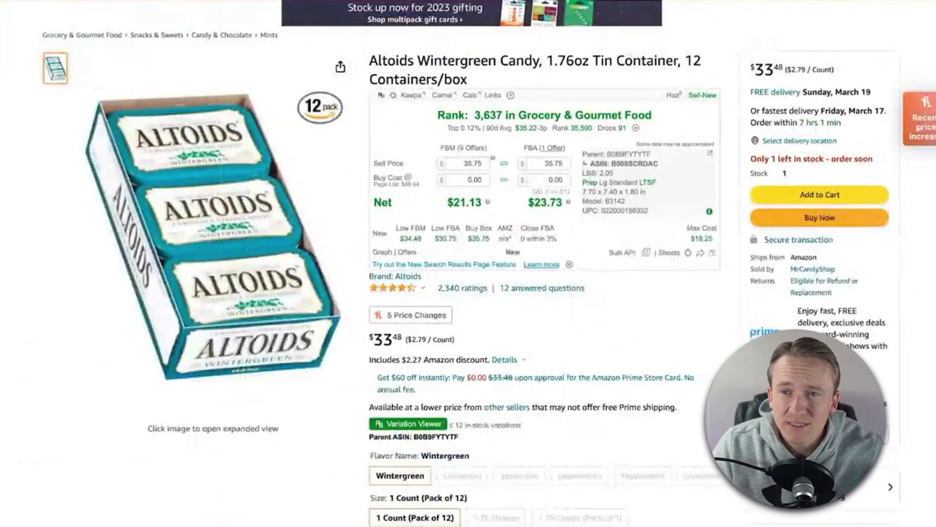
scroll(380, 150, "up", 2)
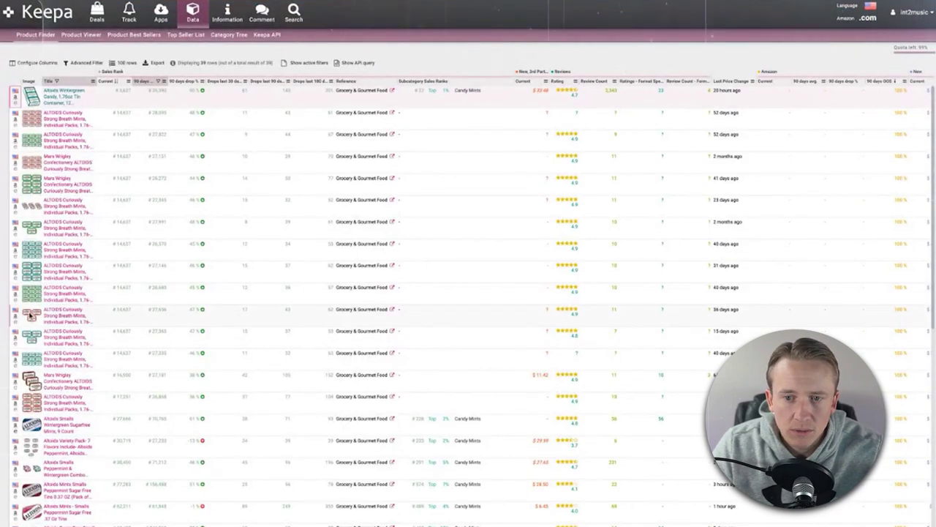
Open the Amazon listing for the Peppermint 1.76 oz three-pack and examine its flavor and size variations, sellers and price history.
mouse_move(32, 320)
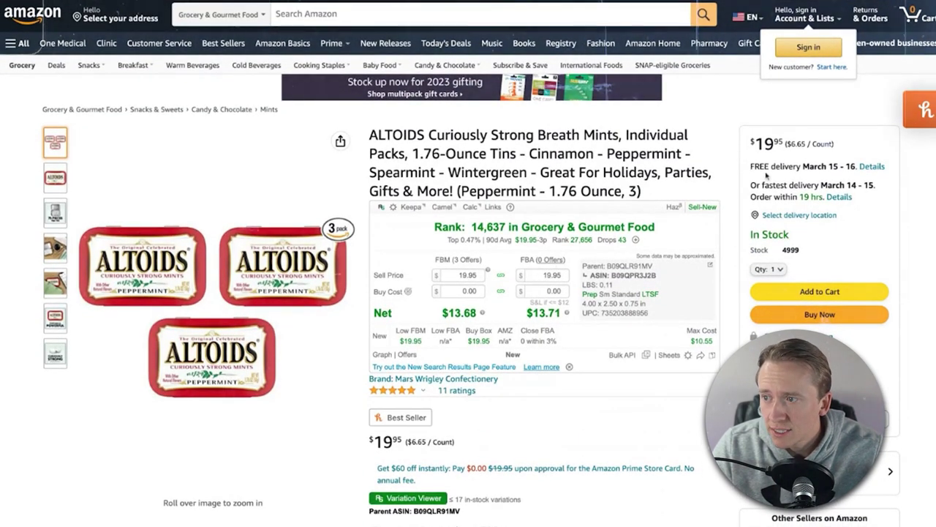
scroll(656, 296, "down", 10)
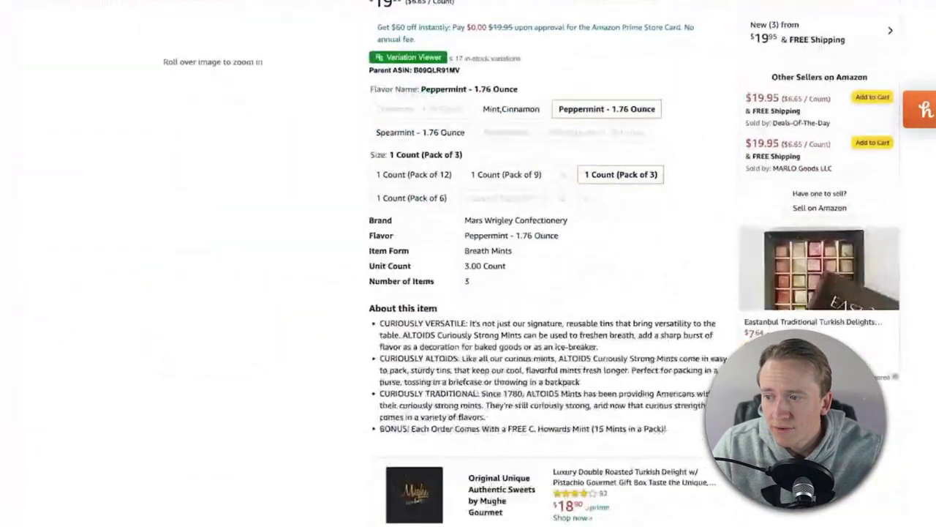
scroll(590, 391, "down", 4)
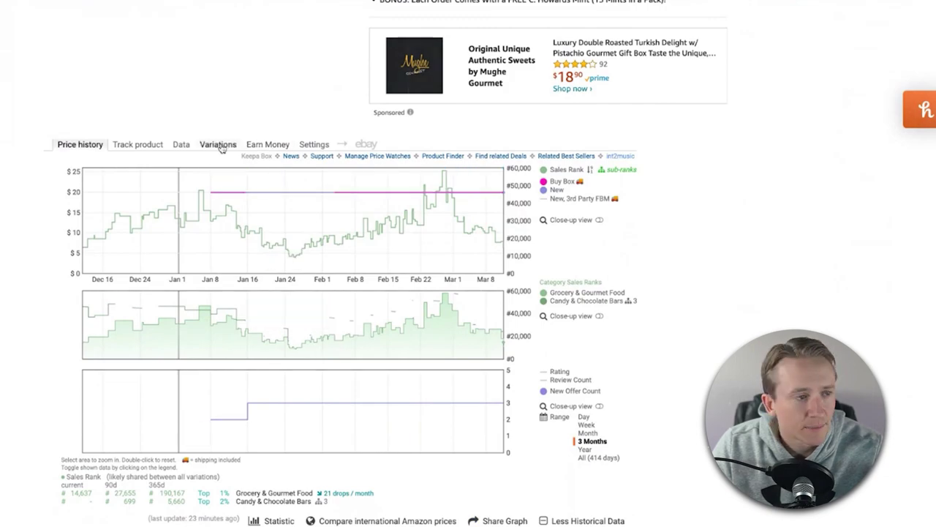
scroll(548, 311, "up", 1)
scroll(548, 311, "up", 4)
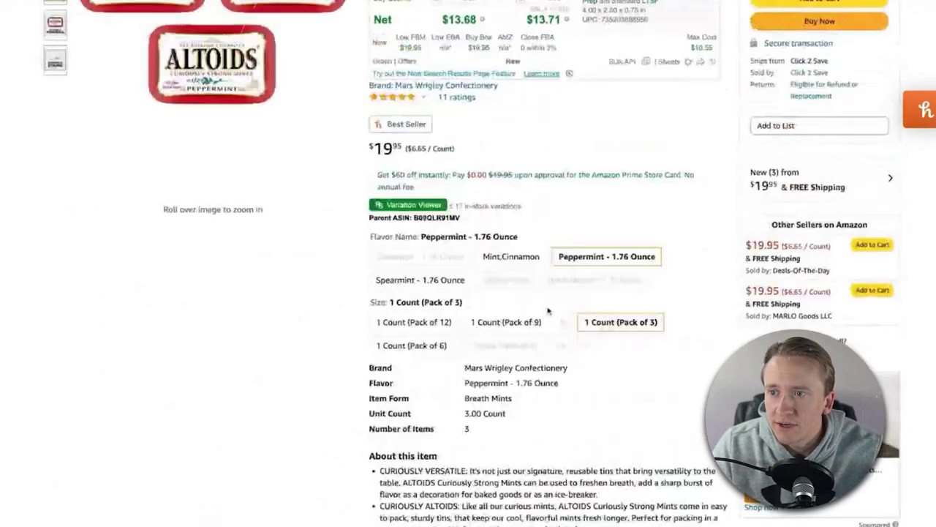
scroll(569, 409, "down", 9)
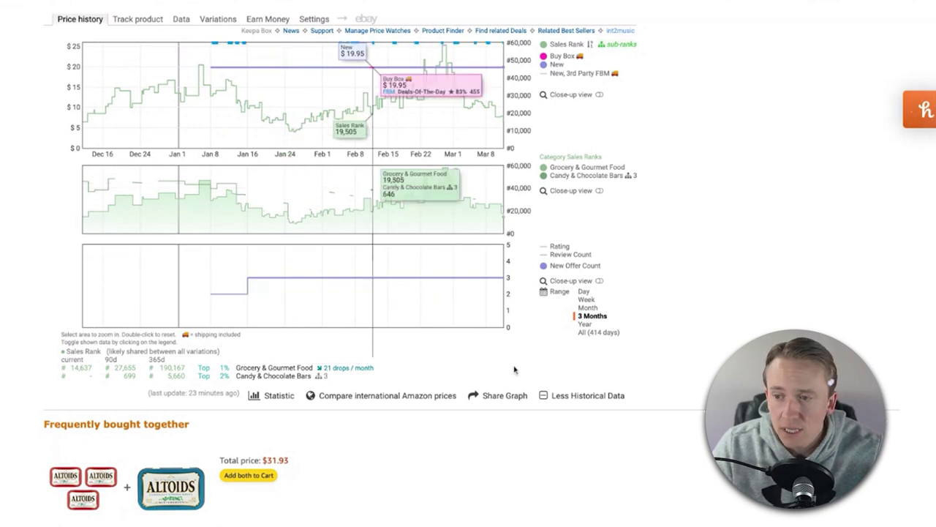
Show the Peppermint three-pack's price history over one year and examine its sales rank, Buy Box and offer count.
left_click(583, 326)
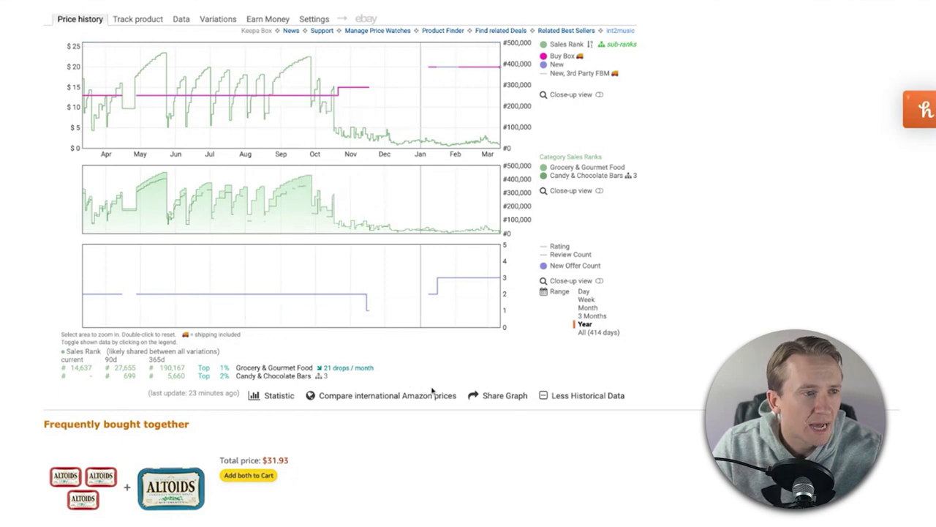
scroll(650, 403, "up", 1)
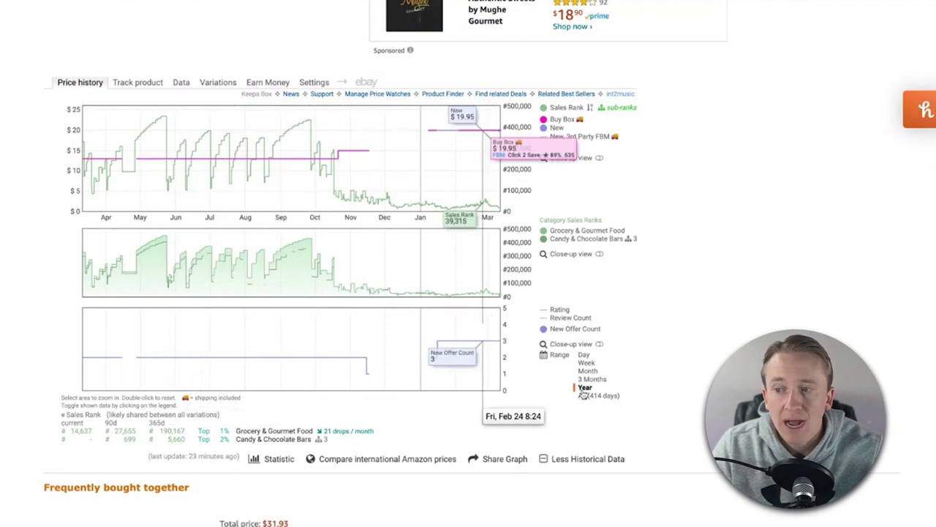
scroll(586, 398, "up", 5)
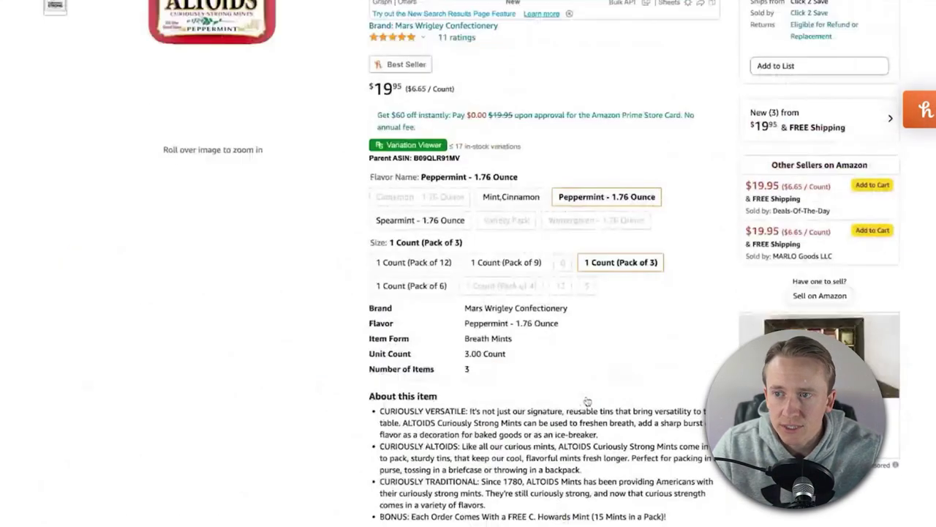
scroll(587, 401, "up", 5)
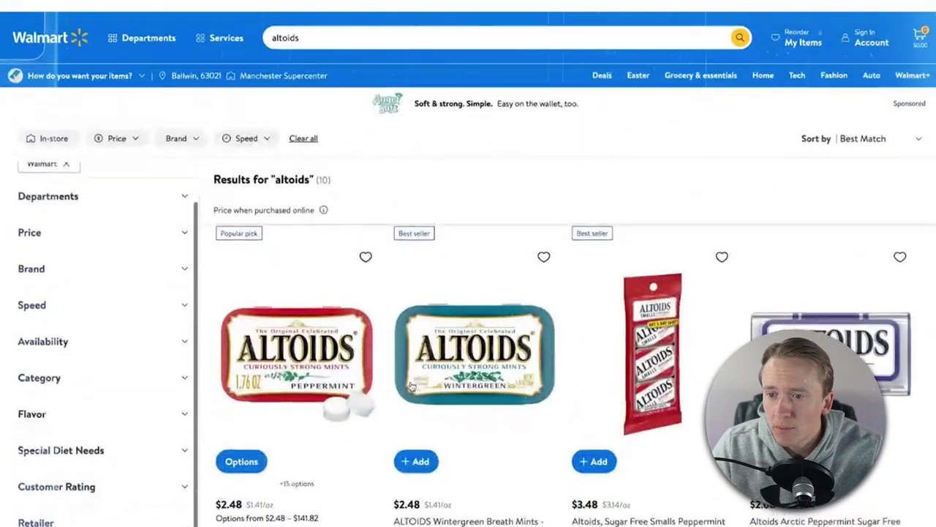
Check Walmart's single peppermint tin price and set the Amazon three-pack's FBA buy cost to 2.48*3 to evaluate its profit.
scroll(412, 385, "down", 1)
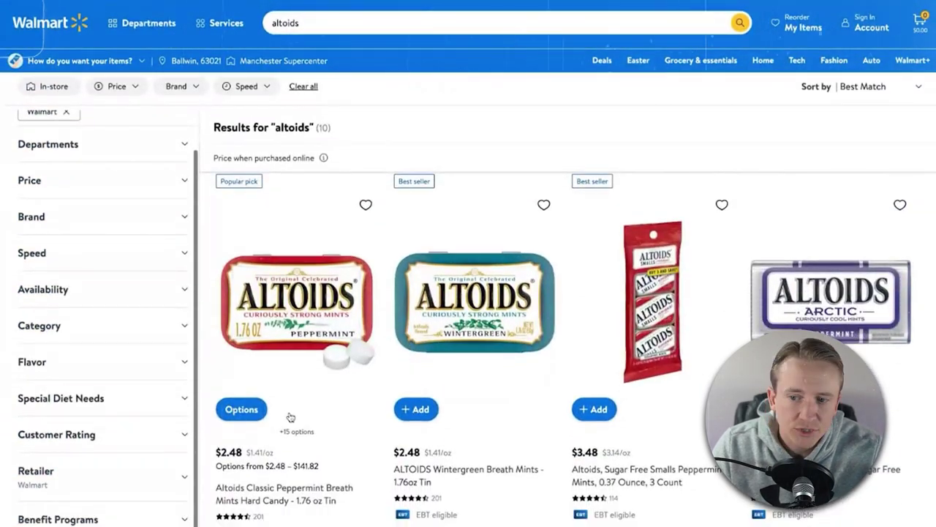
scroll(240, 313, "down", 1)
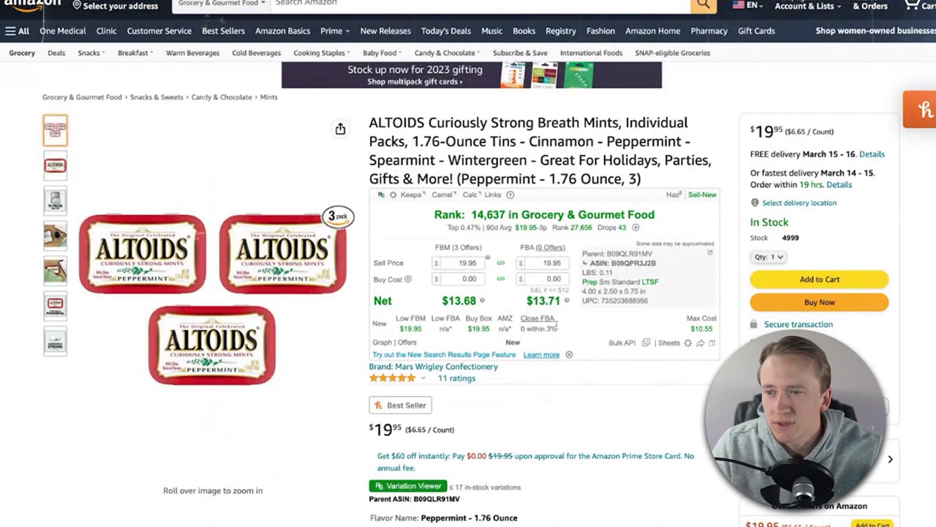
left_click(552, 278)
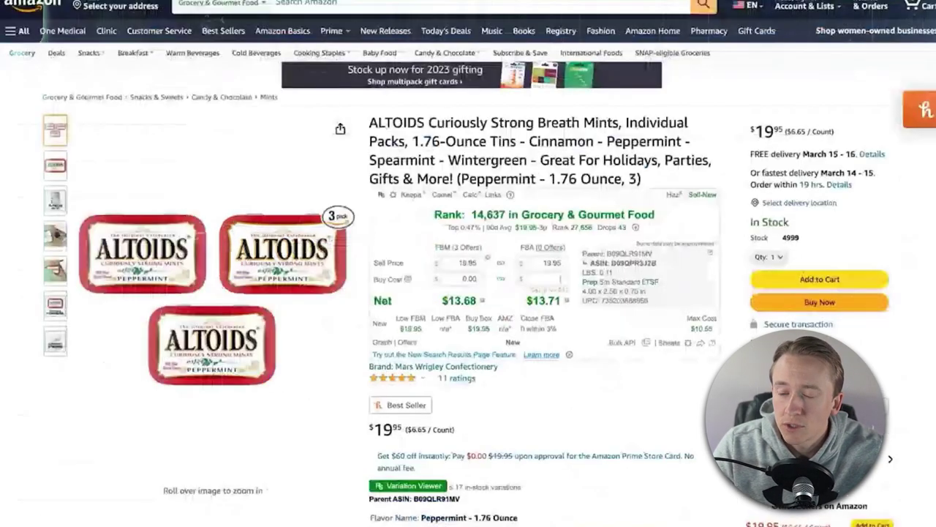
left_click(611, 303)
left_click(560, 279)
type("2.48")
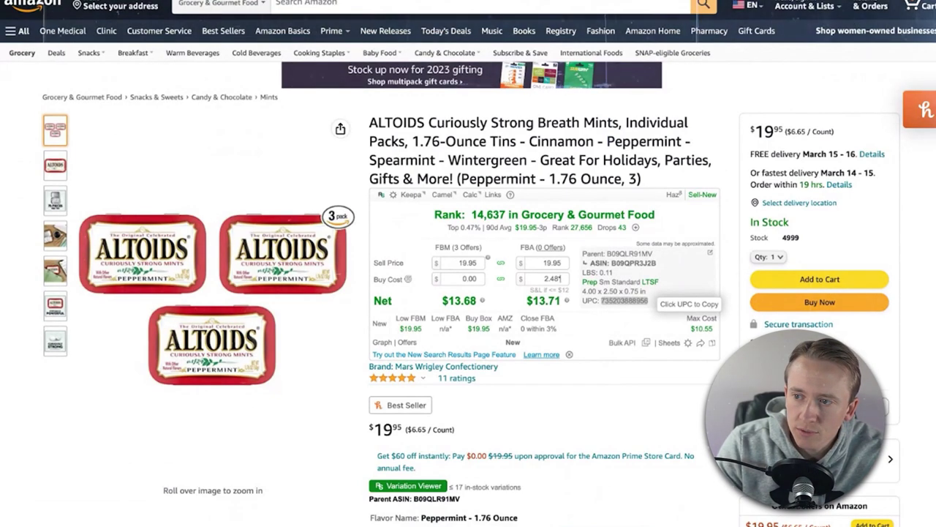
type("*3")
key("Return")
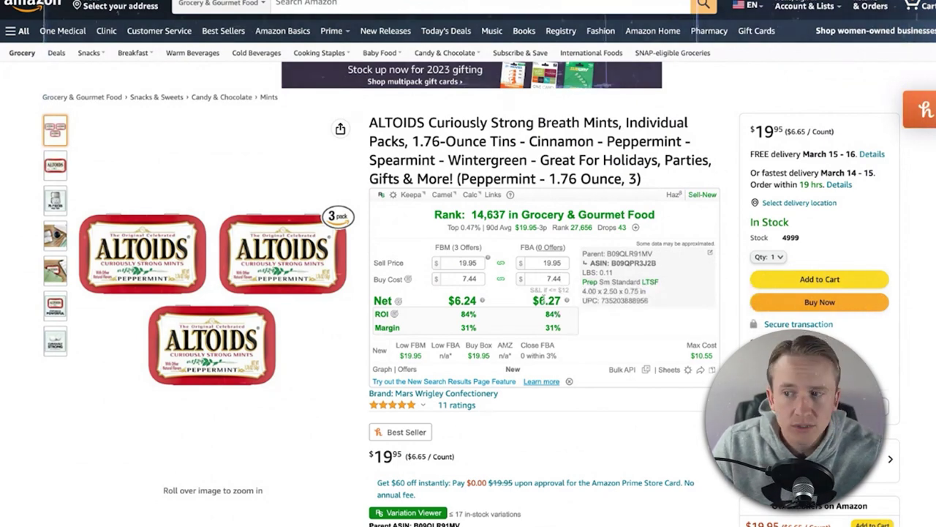
mouse_move(538, 302)
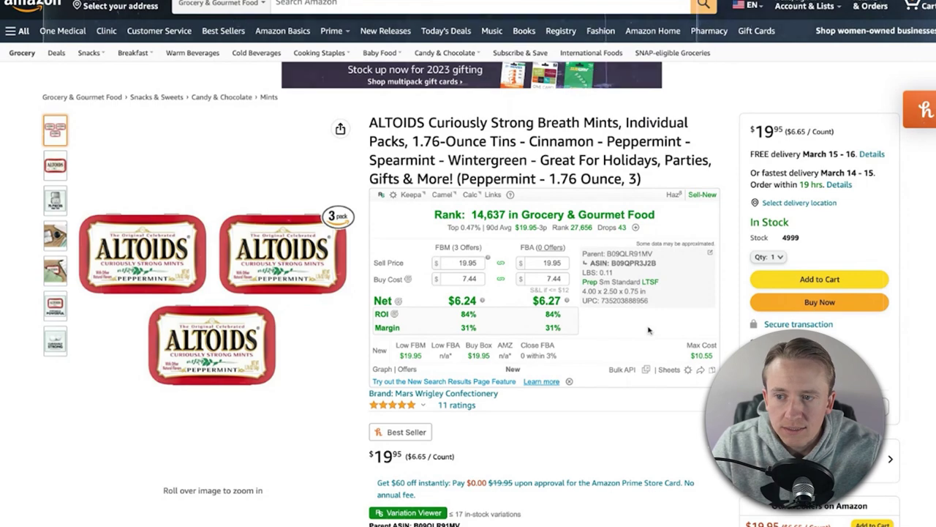
scroll(624, 346, "down", 3)
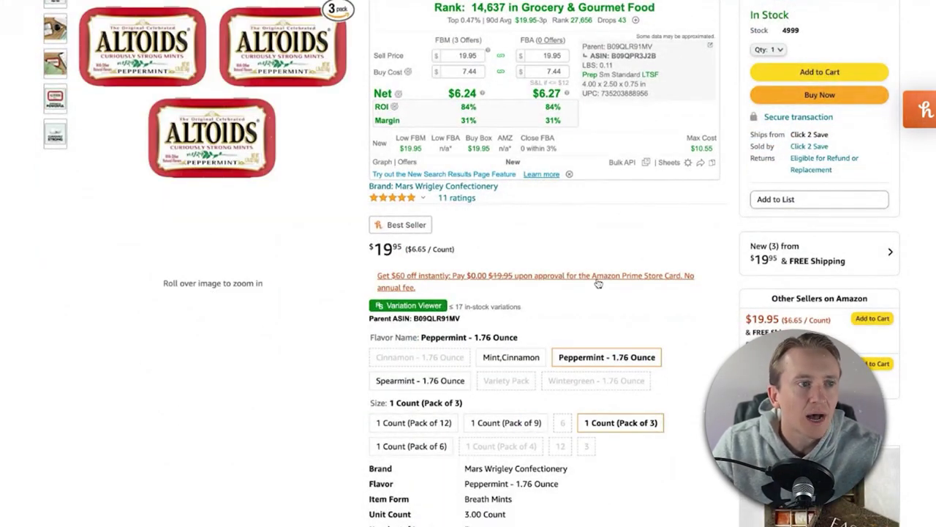
scroll(598, 283, "up", 3)
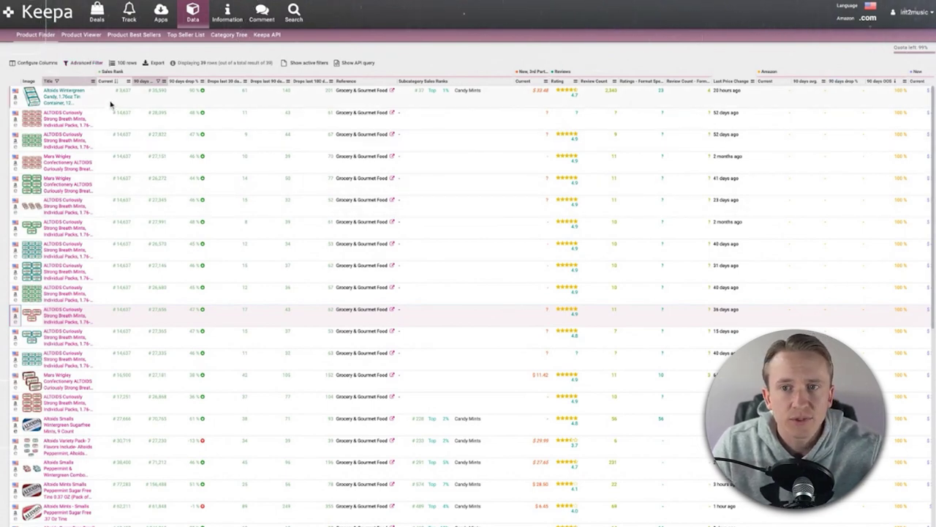
Reopen the Altoids product filters, limit the current New Offer Count from 3 to 10, and list the matching products.
left_click(83, 64)
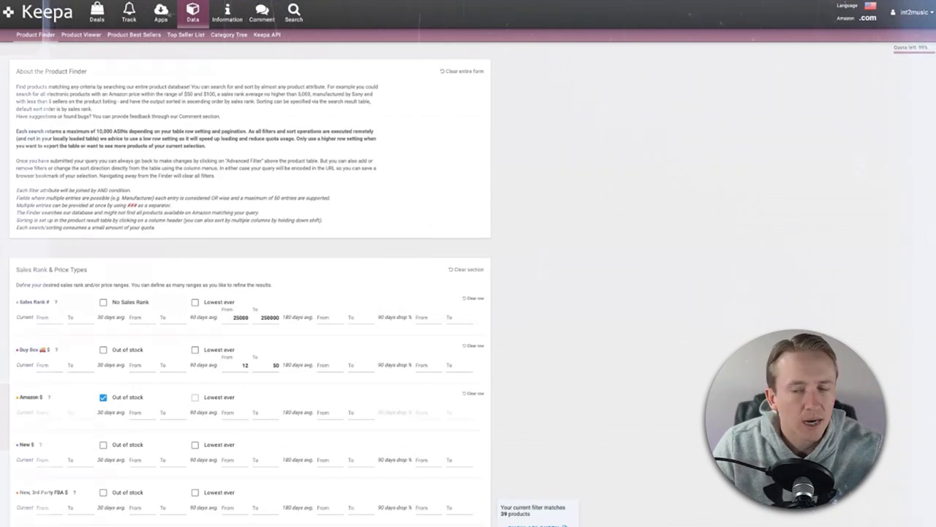
scroll(265, 340, "down", 5)
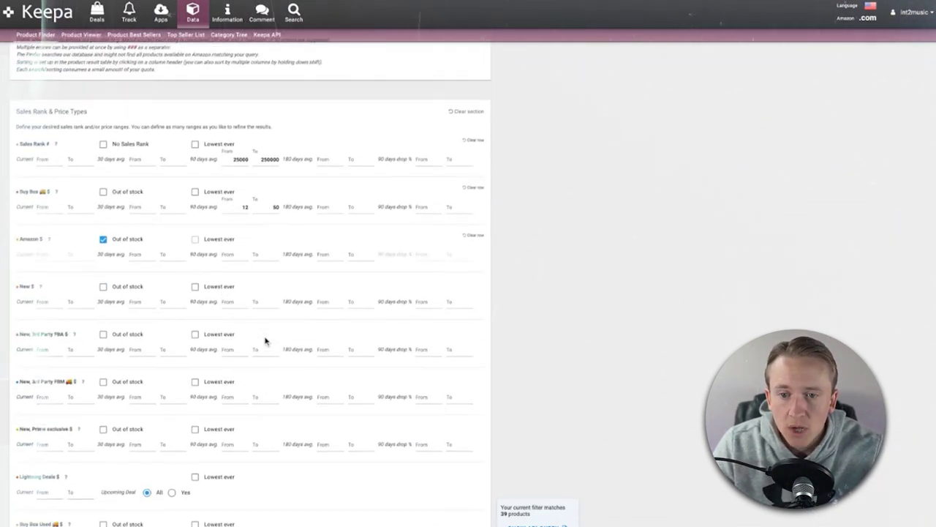
scroll(264, 341, "down", 5)
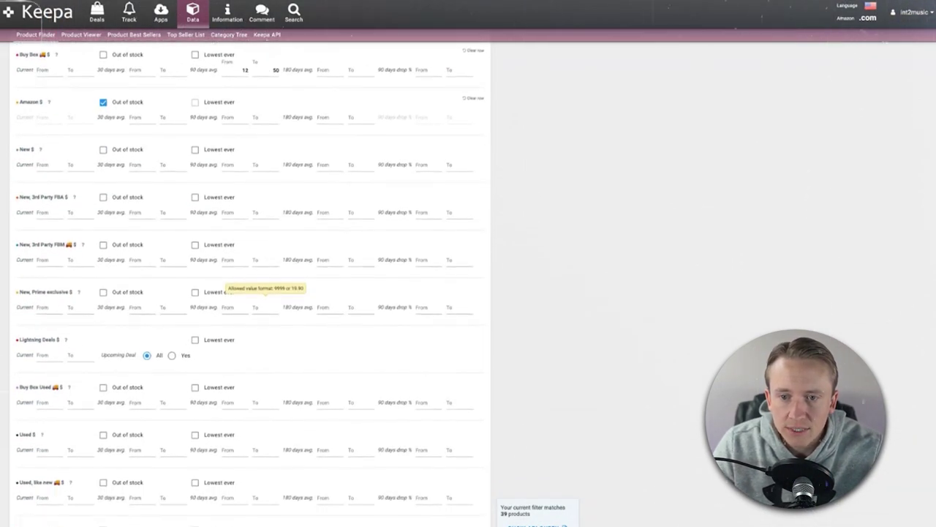
scroll(265, 337, "down", 8)
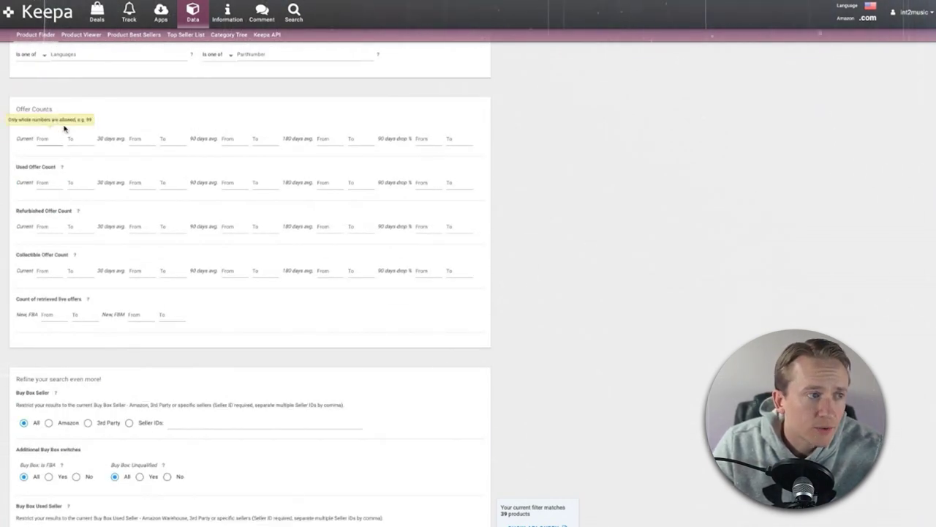
mouse_move(62, 124)
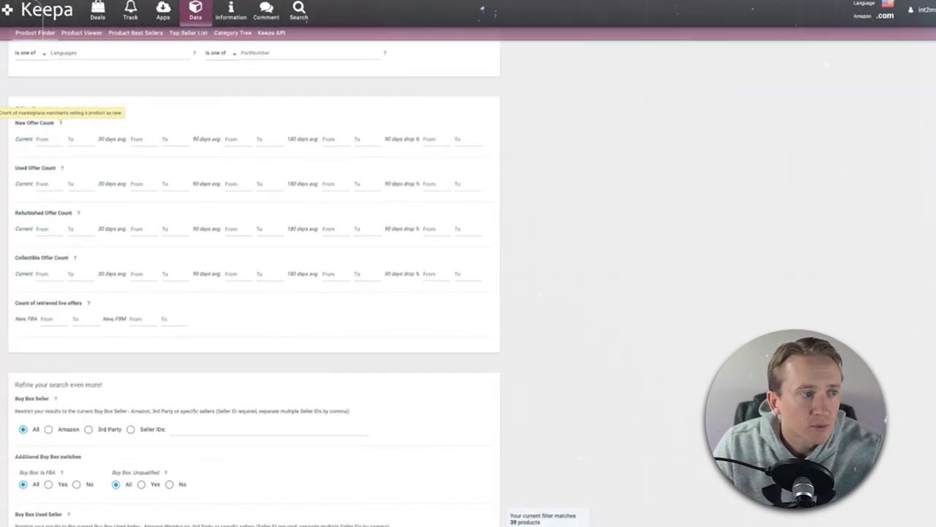
left_click(48, 139)
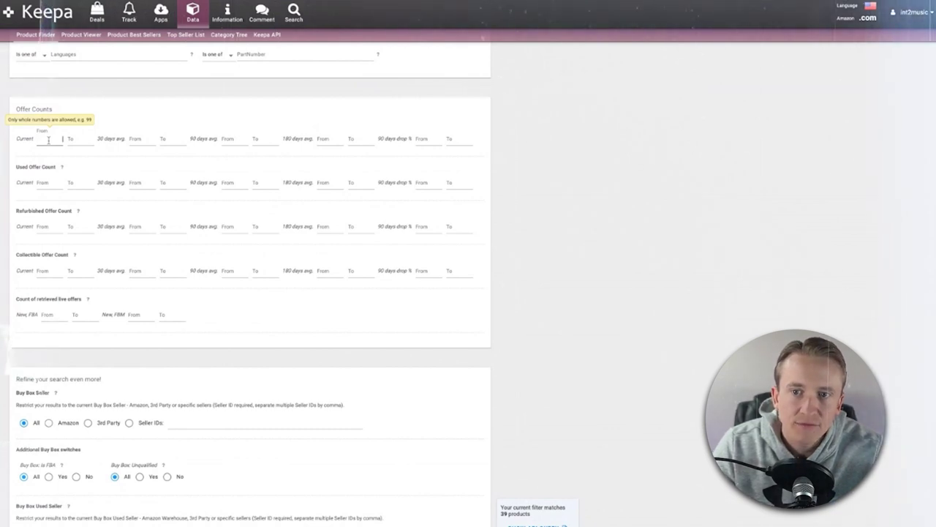
type("3")
left_click(84, 136)
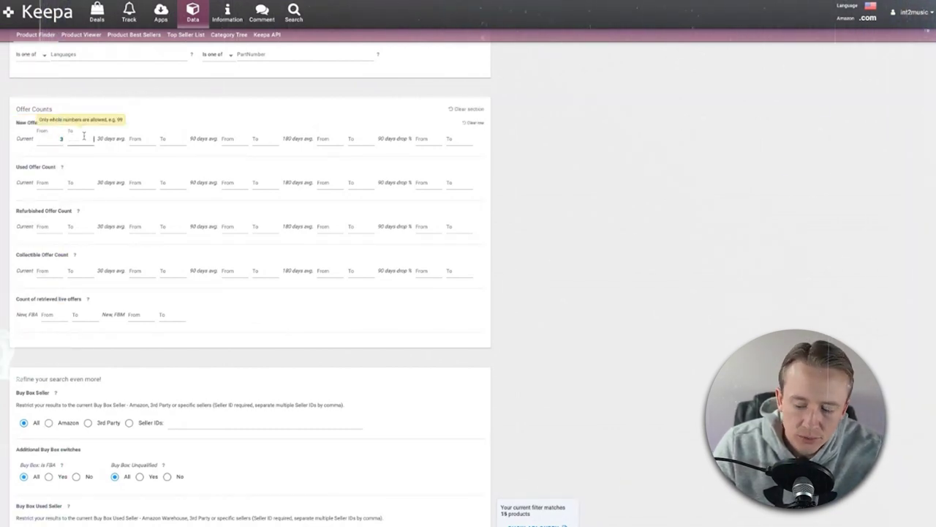
type("10")
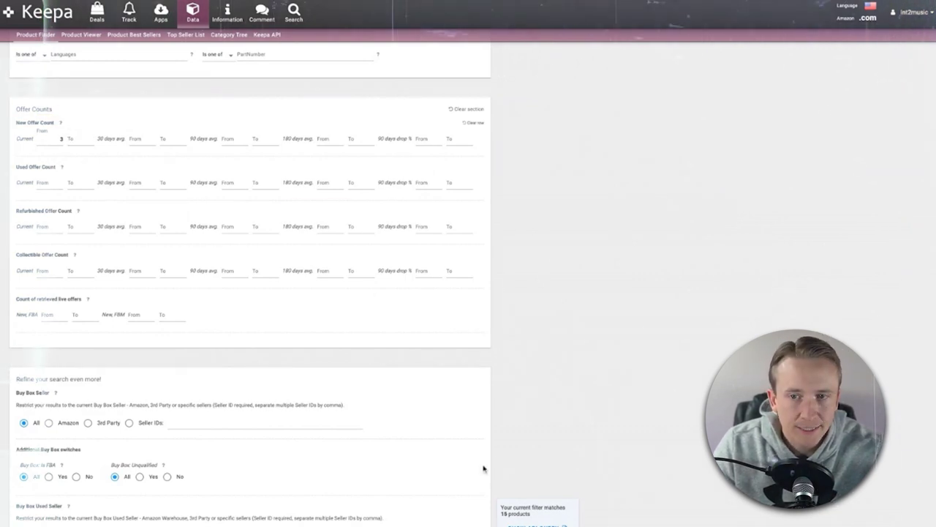
left_click(81, 139)
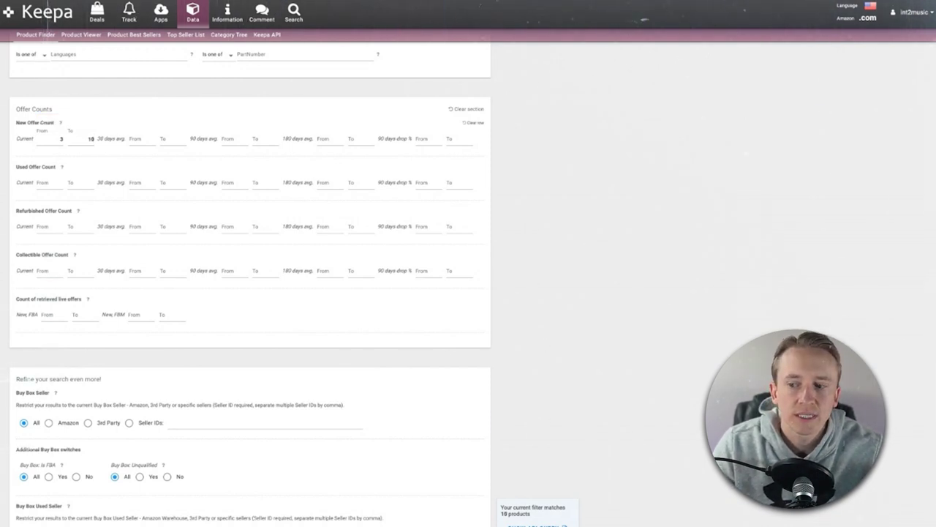
left_click(537, 523)
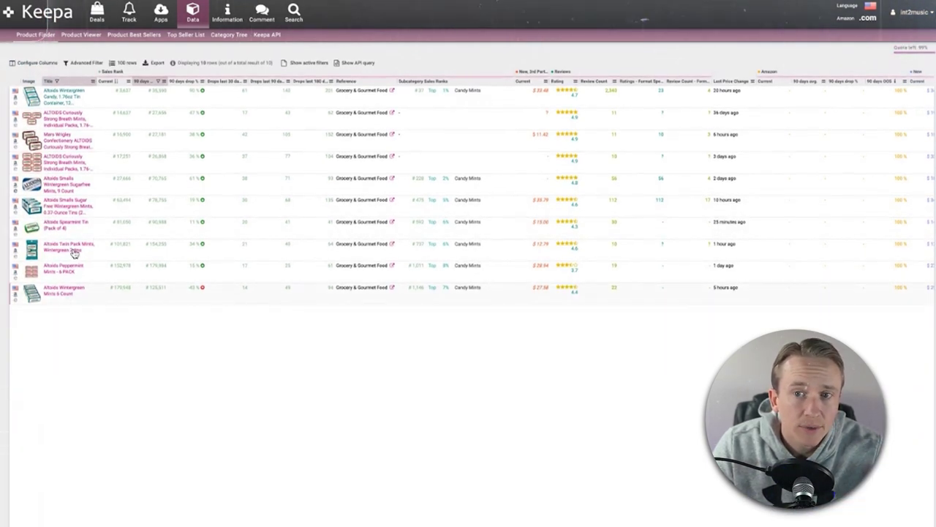
Check the price history of the Mars Wrigley Cinnamon 1.76 oz three-pack and open its Amazon listing.
mouse_move(66, 98)
mouse_move(75, 125)
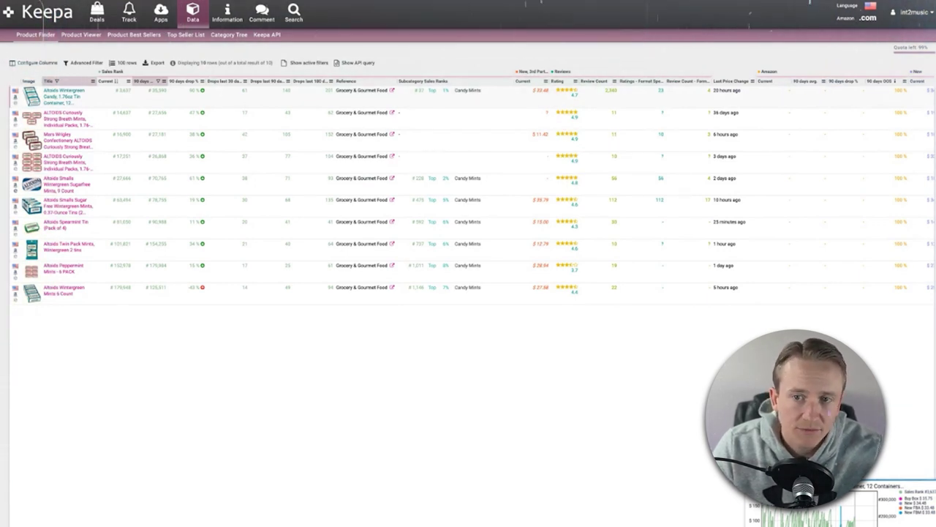
left_click(70, 140)
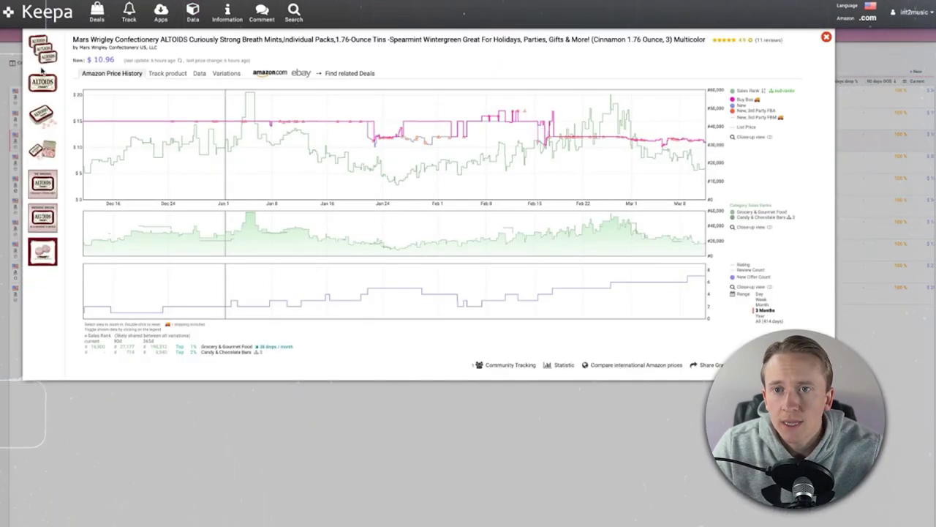
left_click(271, 73)
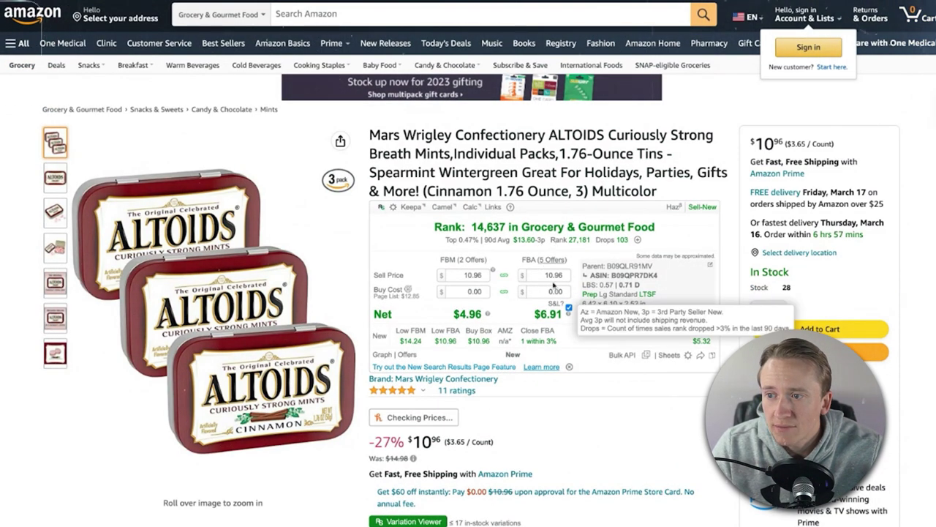
Check the Walmart tin prices and set the Cinnamon three-pack's FBA buy cost to 2.48*3 to evaluate its profit.
mouse_move(575, 313)
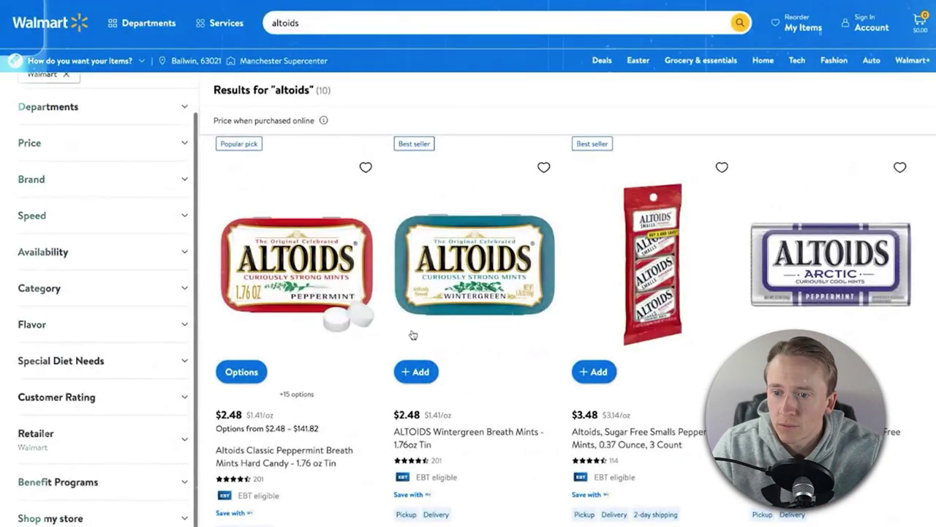
scroll(482, 419, "down", 1)
scroll(482, 418, "down", 5)
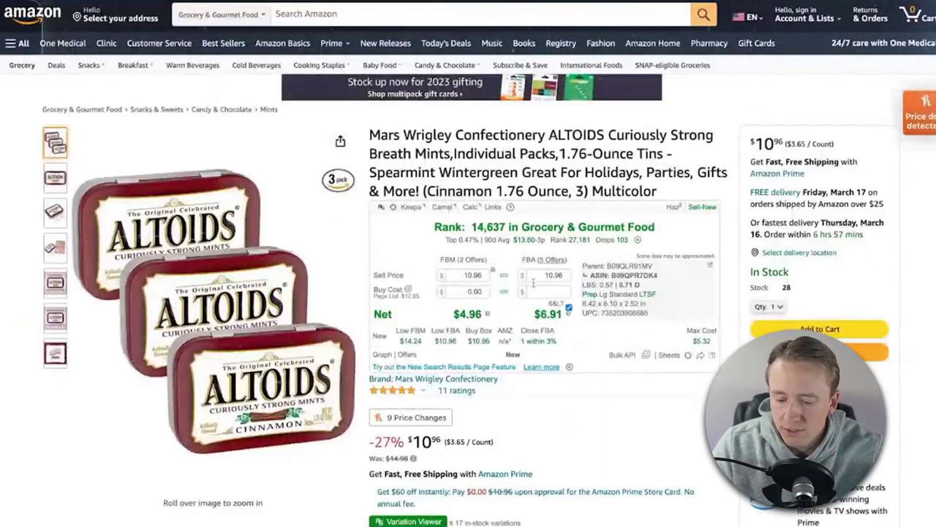
type("2.48*3")
key("Return")
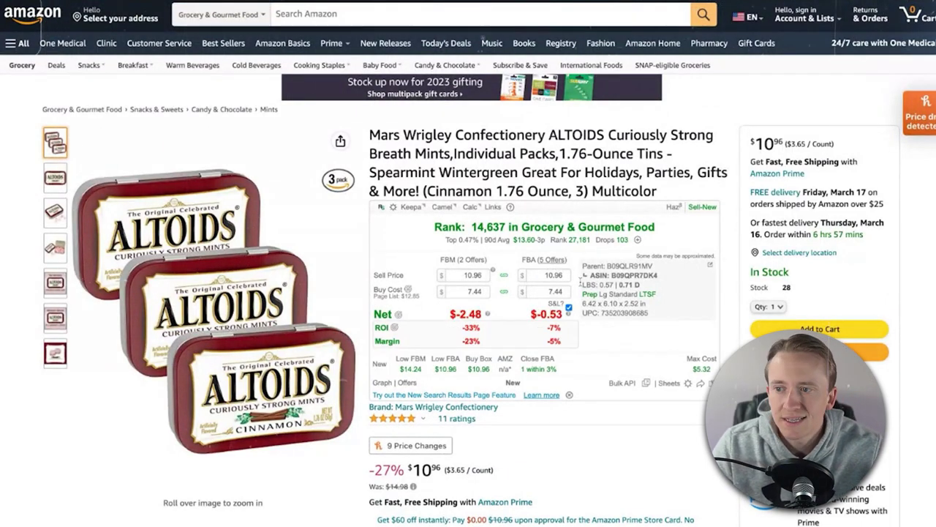
Examine the Cinnamon three-pack's Keepa price, sales rank and offer count history over the past year.
scroll(578, 330, "down", 3)
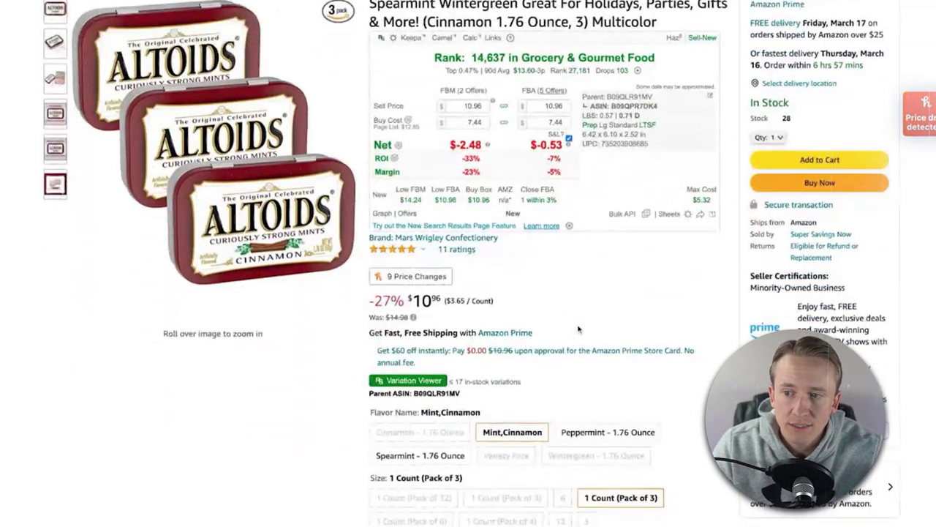
scroll(578, 329, "down", 10)
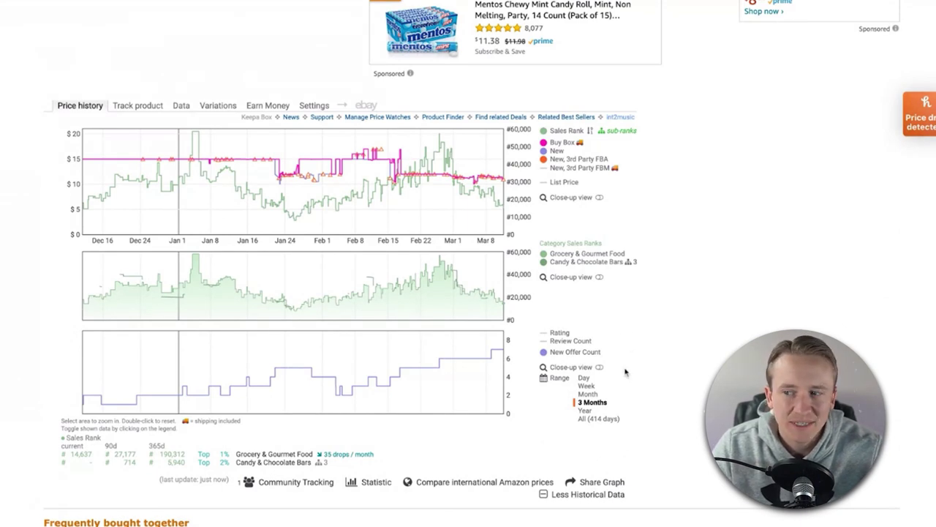
left_click(584, 410)
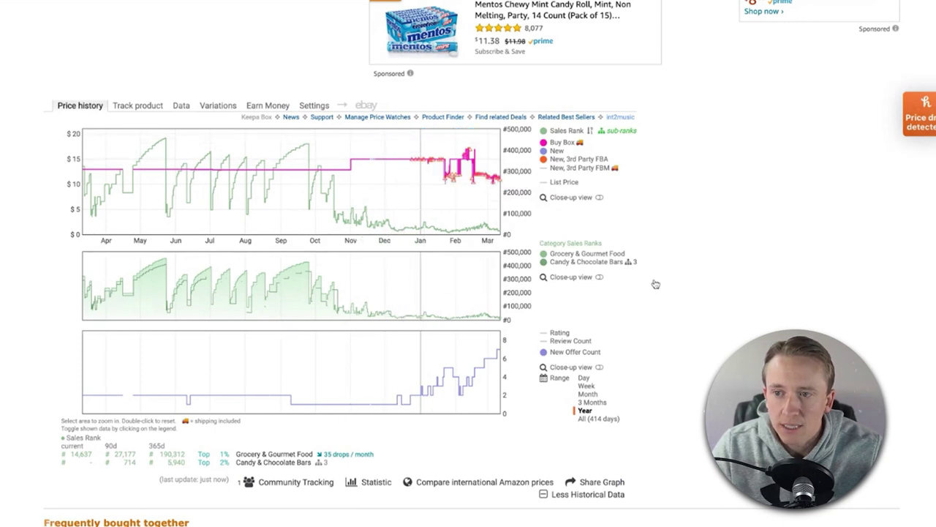
scroll(655, 284, "up", 3)
scroll(655, 284, "down", 2)
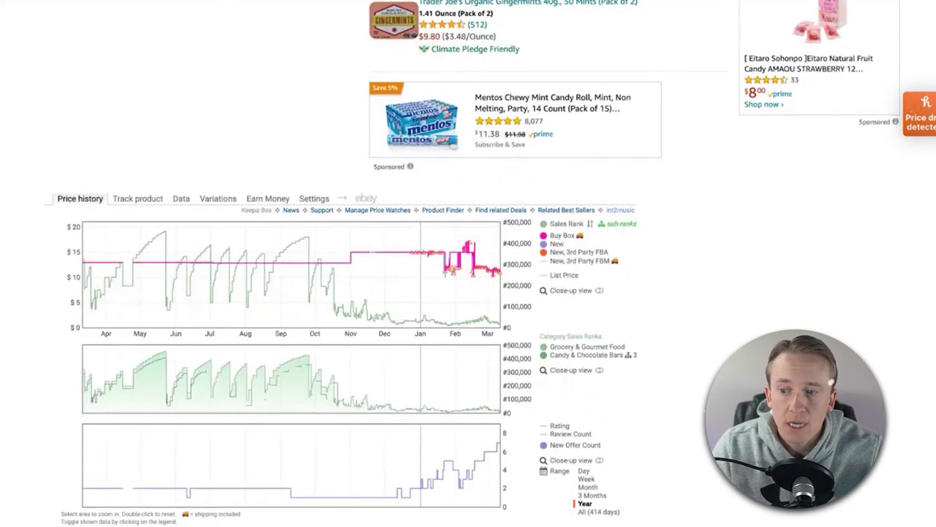
scroll(233, 143, "up", 15)
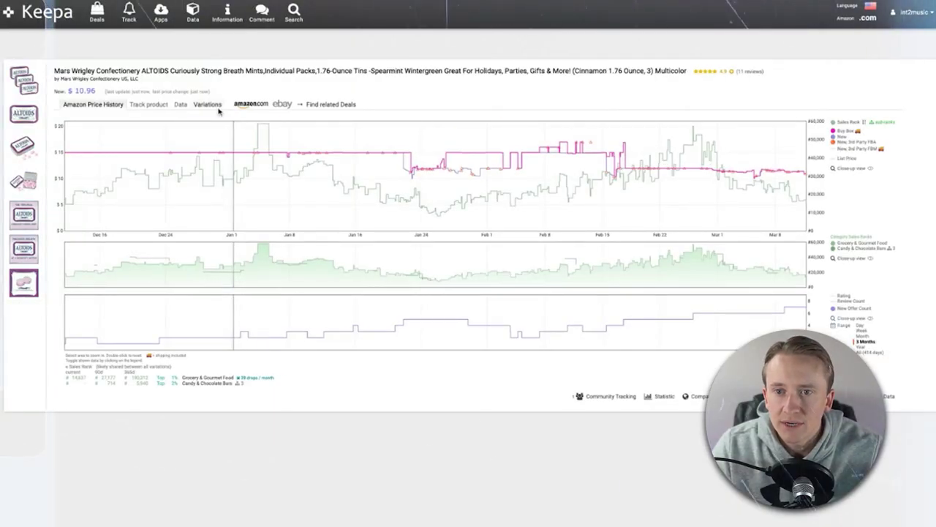
Open the Peppermint 1.76 oz six-pack's Amazon listing from the Keepa results and set its FBA buy cost to 14.88.
left_click(212, 107)
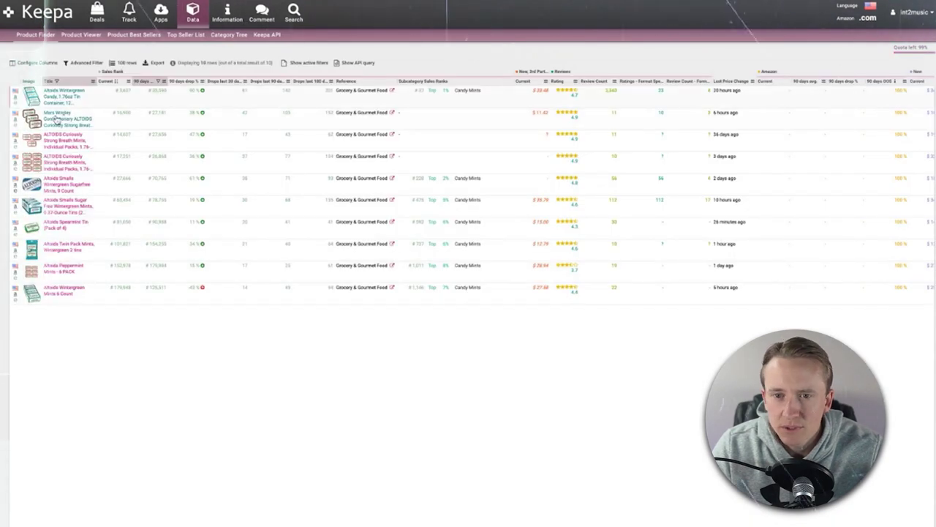
right_click(70, 165)
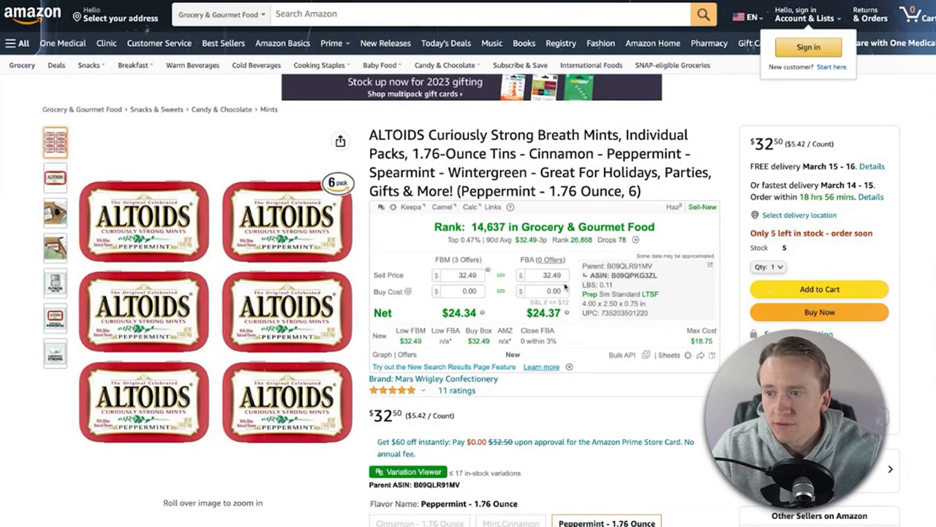
left_click(547, 291)
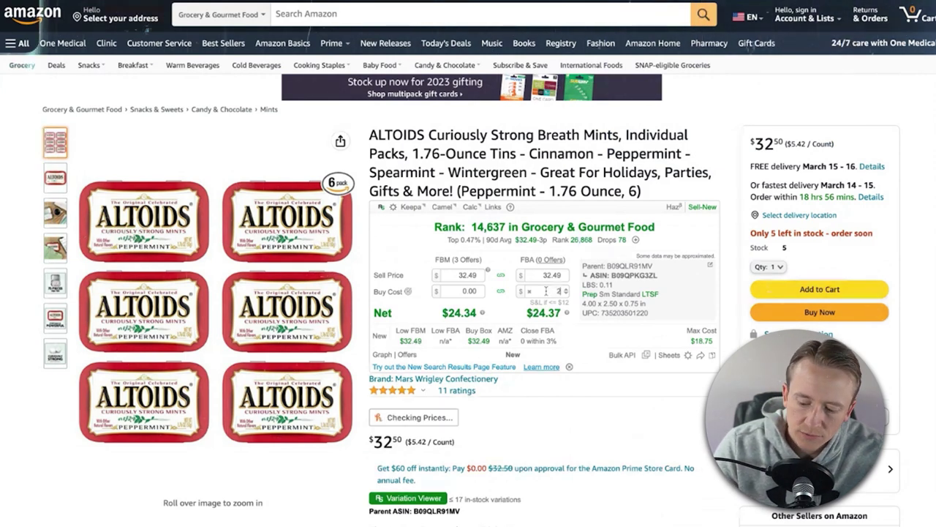
type("14.88")
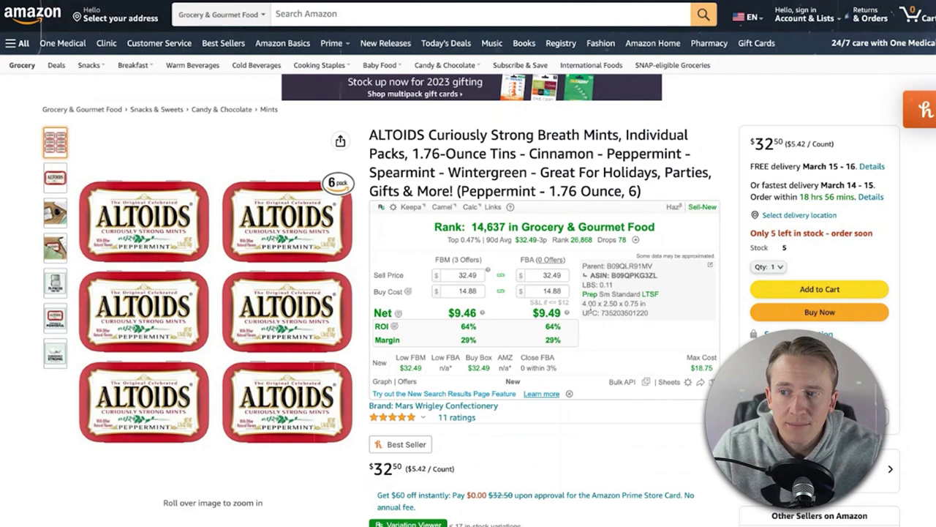
Examine the Peppermint six-pack's Keepa price and offer count history over one year and over its full range.
scroll(687, 342, "down", 15)
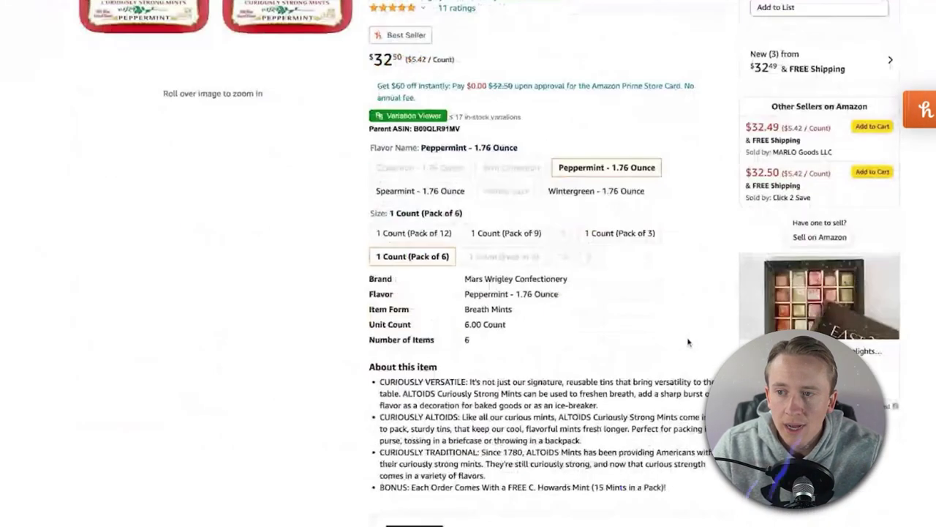
scroll(688, 342, "down", 1)
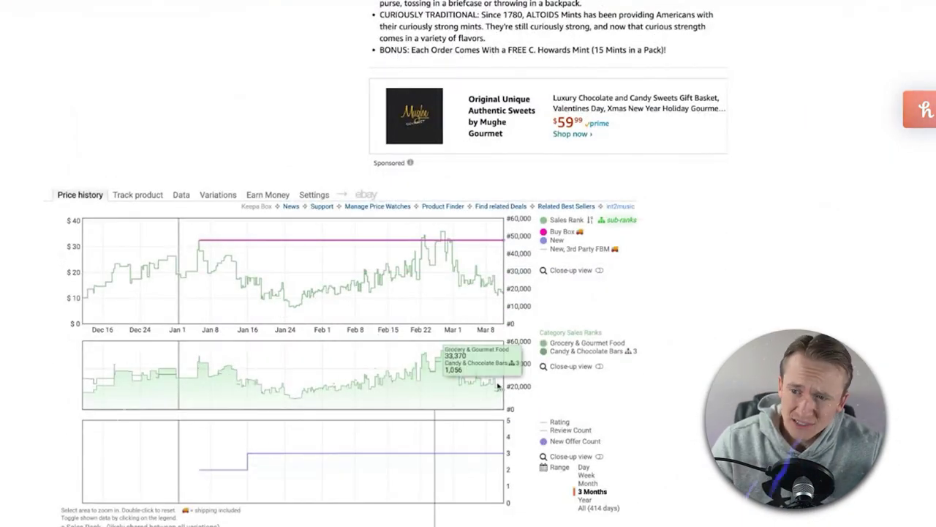
left_click(584, 499)
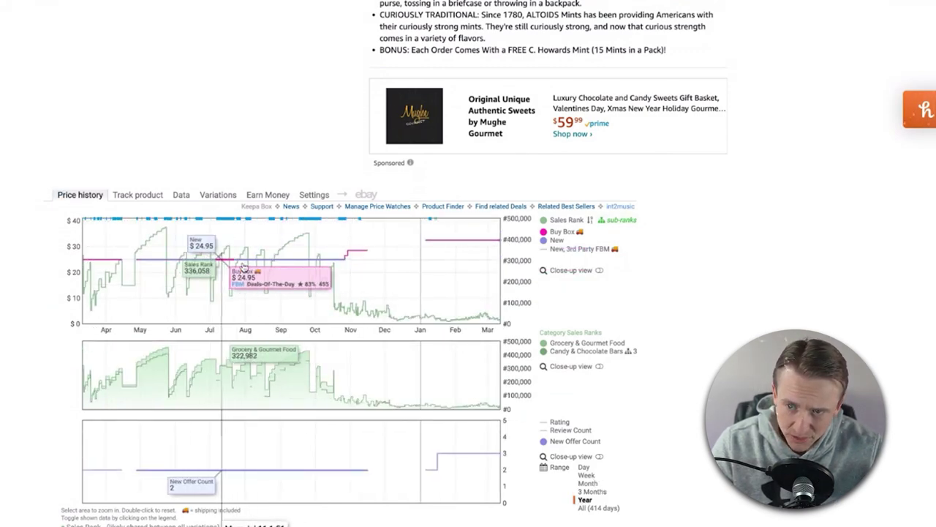
left_click(596, 507)
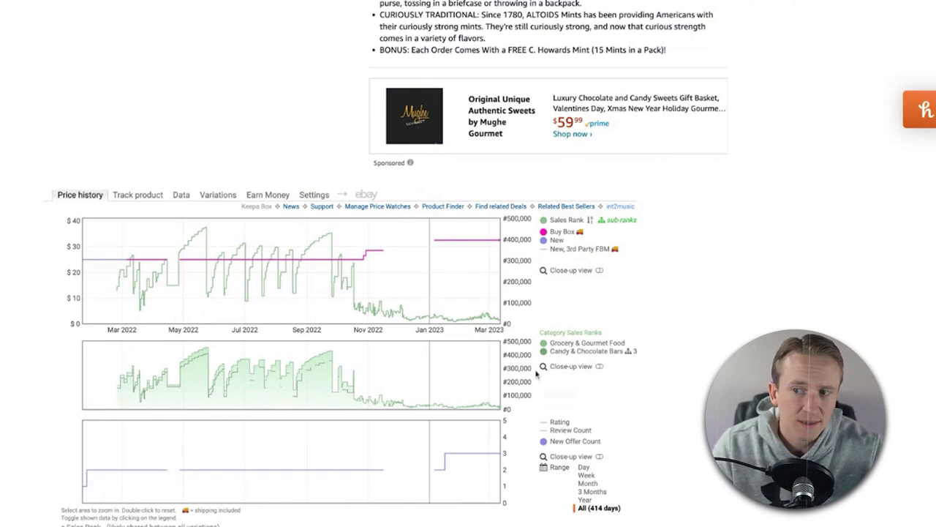
left_click(585, 500)
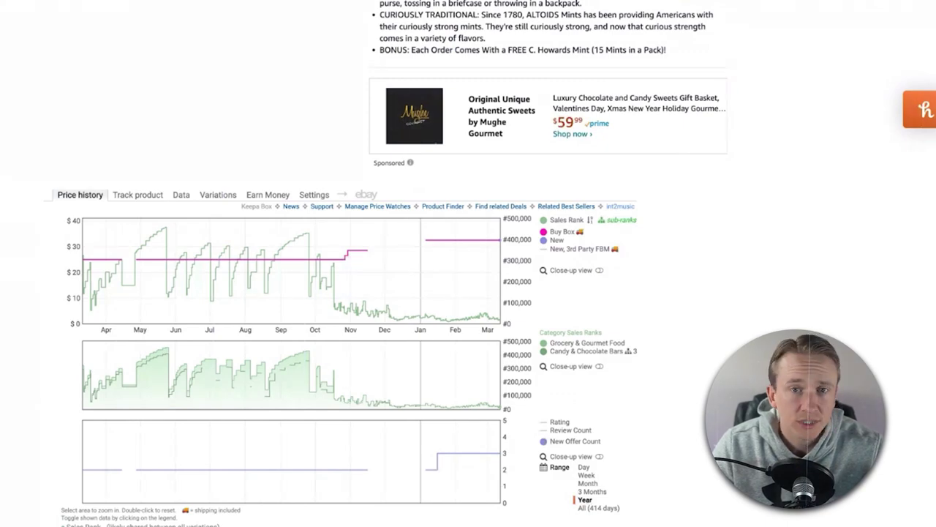
scroll(654, 390, "up", 15)
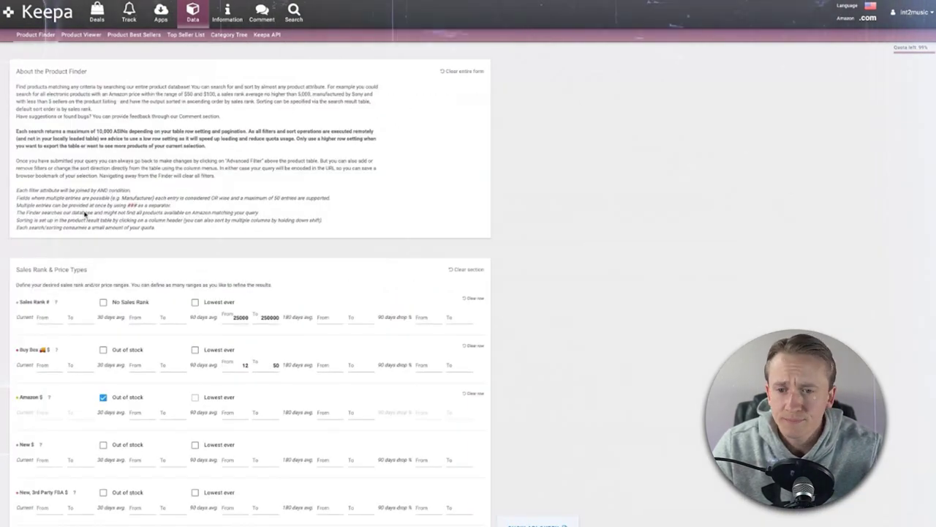
Review the Altoids product filters in Keepa and look at the brands offered for Walmart's Altoids results.
scroll(383, 391, "down", 10)
scroll(382, 393, "down", 7)
scroll(383, 393, "up", 6)
scroll(162, 230, "up", 1)
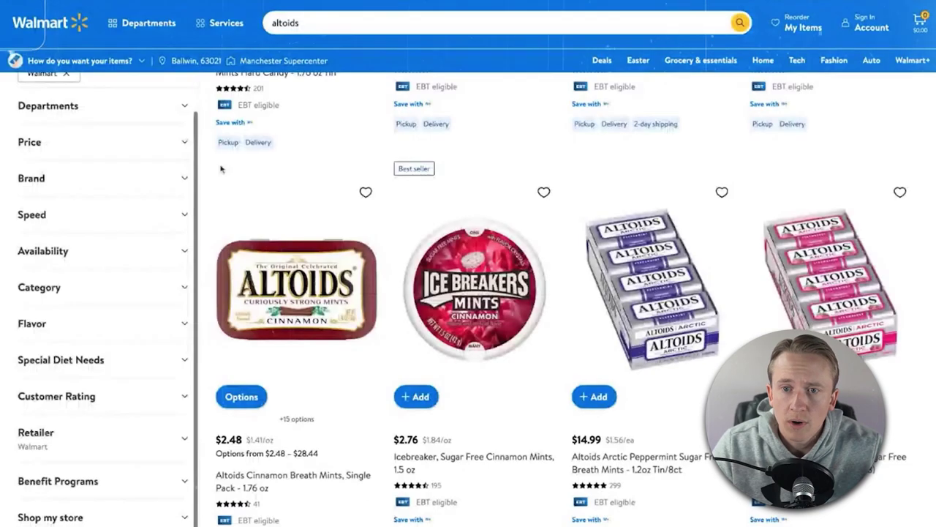
scroll(468, 293, "up", 1)
left_click(100, 179)
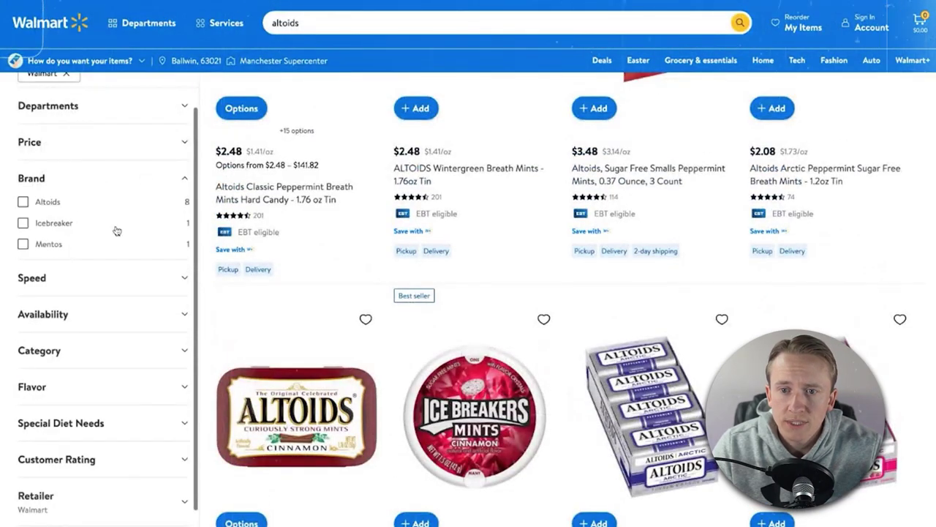
Open Walmart's Dog category under Pets and browse it for a brand to research.
left_click(149, 24)
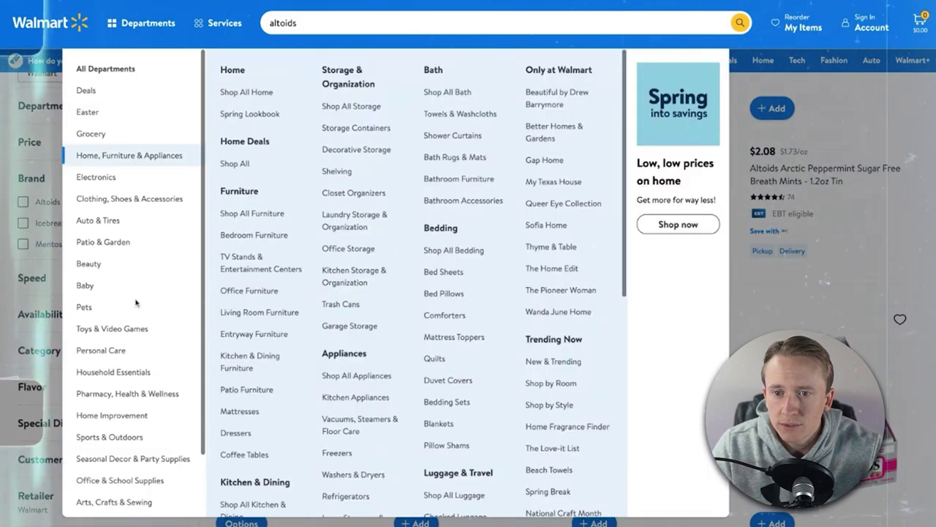
mouse_move(84, 308)
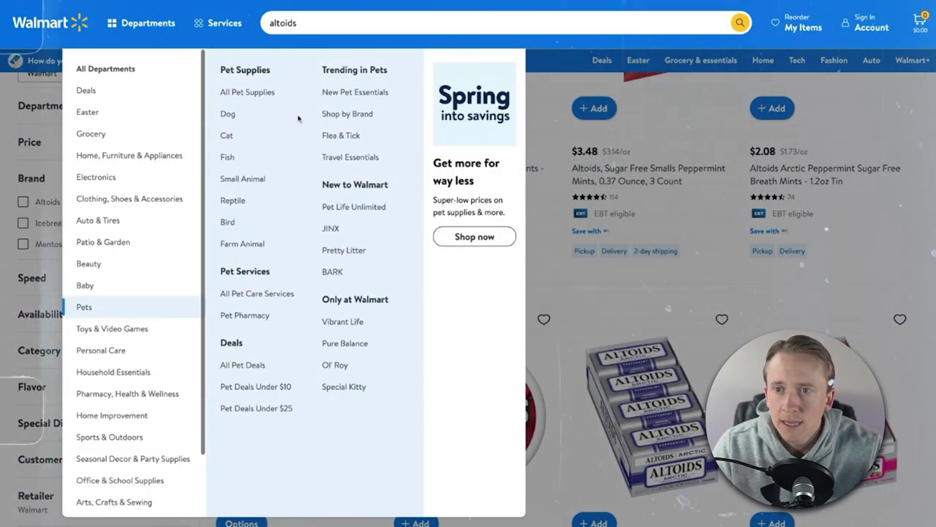
left_click(242, 114)
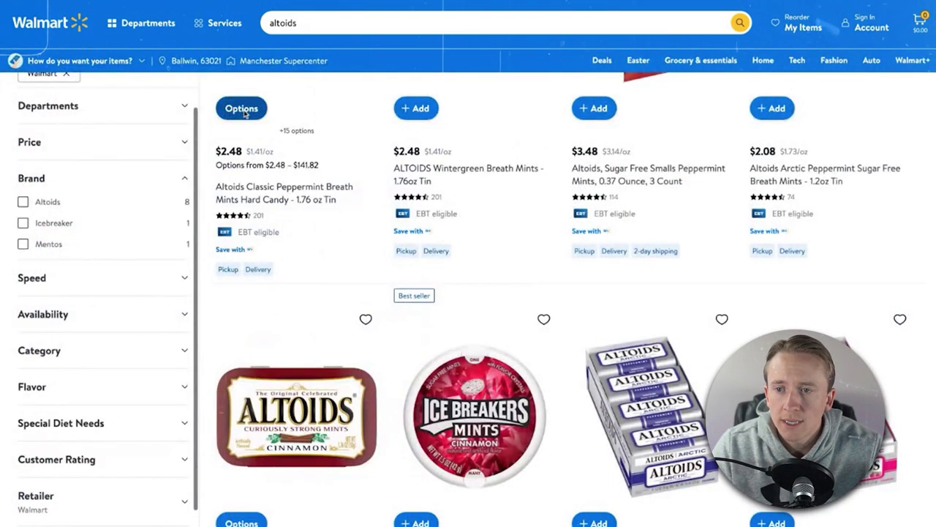
scroll(391, 309, "down", 7)
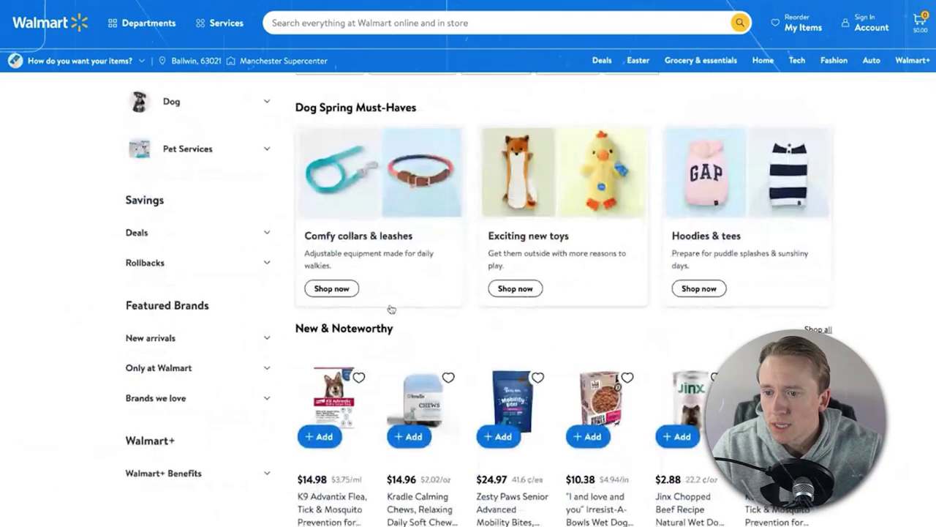
scroll(543, 335, "down", 4)
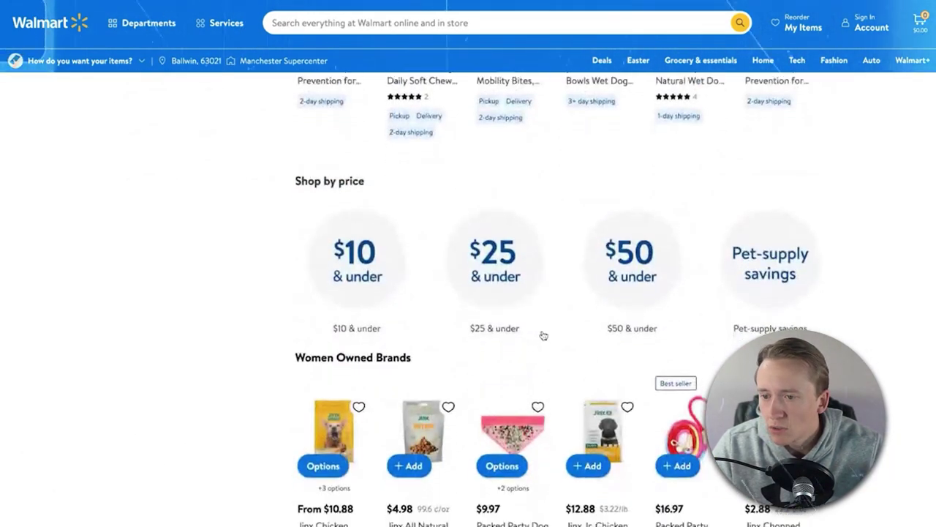
scroll(543, 335, "down", 7)
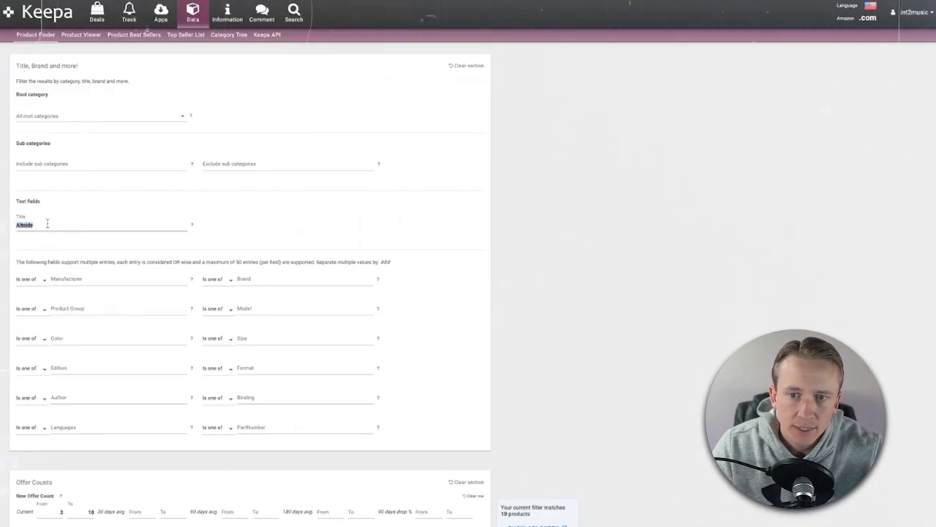
Replace the title filter in Keepa's Product Finder with Ol Roy and list the matching products.
type("R")
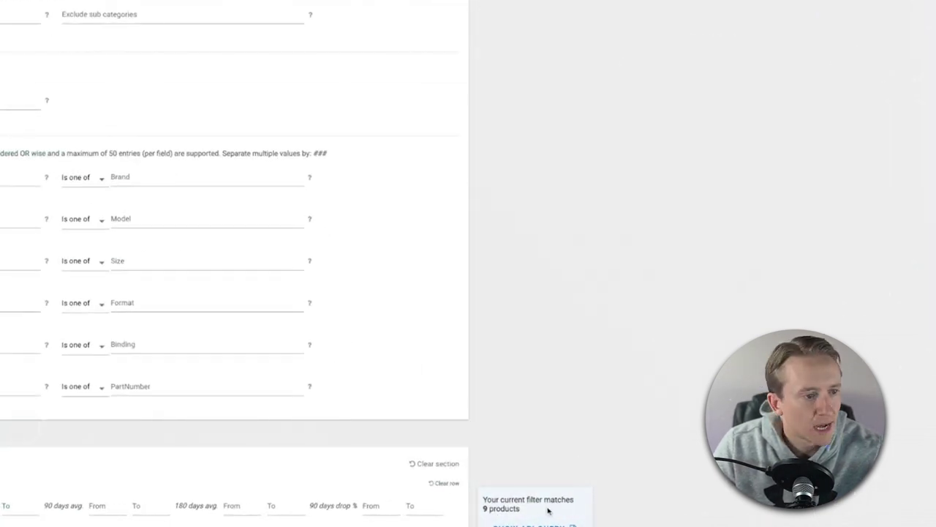
left_click(532, 523)
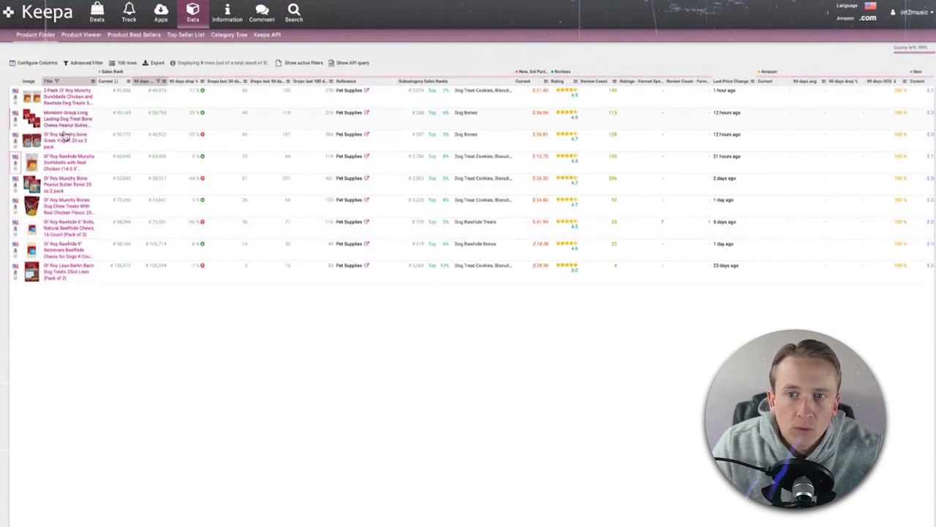
Check the price history of the two-pack Ol' Roy Munchy Dumbbells and open its Amazon listing.
mouse_move(67, 102)
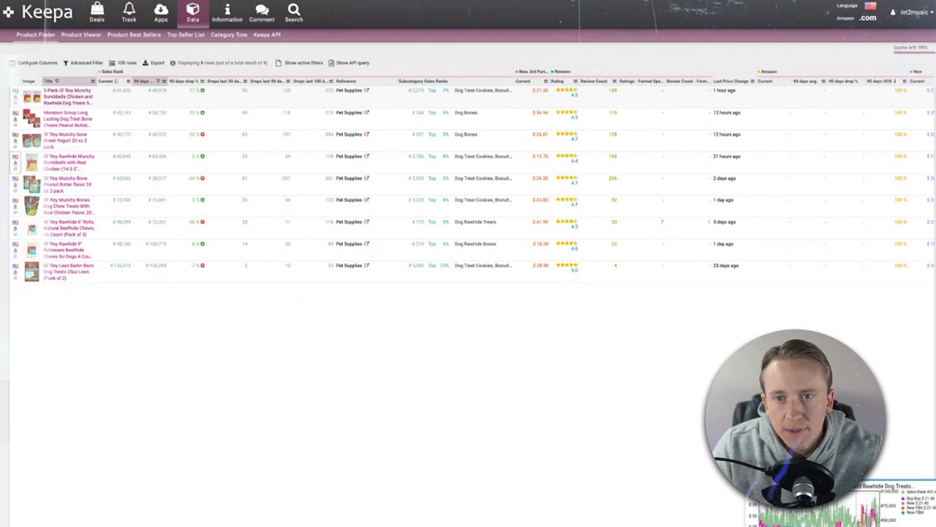
left_click(31, 271)
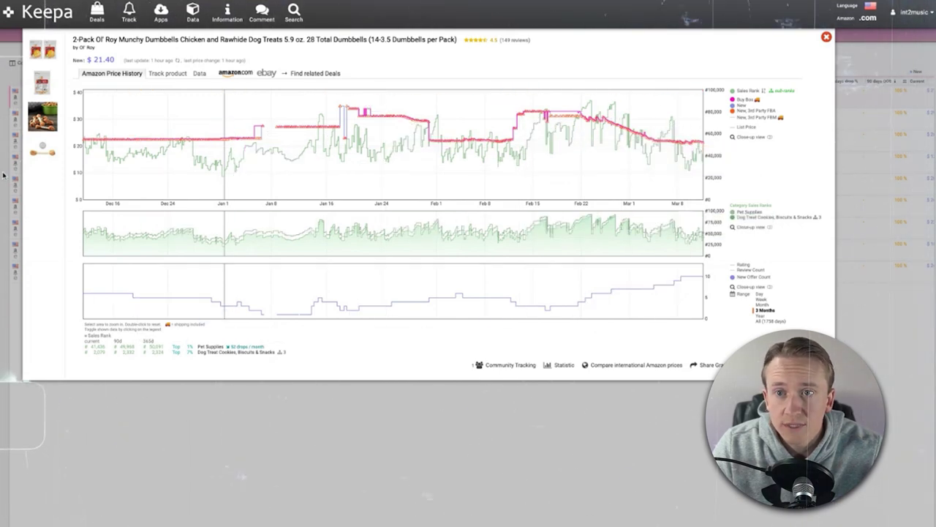
left_click(22, 384)
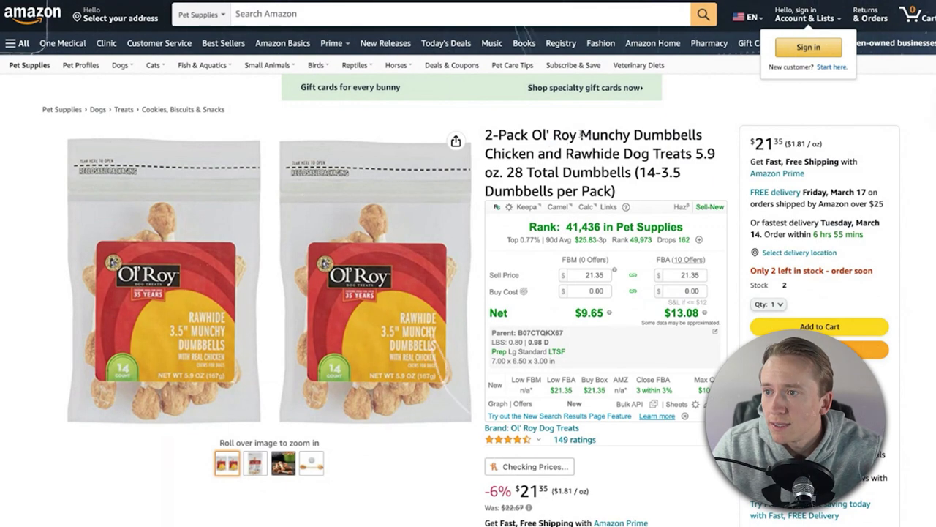
Search Walmart for "Ol' Roy Munchy Dumbbells Chicken and Rawhide Dog Treats 5.9 oz." and check the single-bag price.
left_click_drag(534, 135, 522, 172)
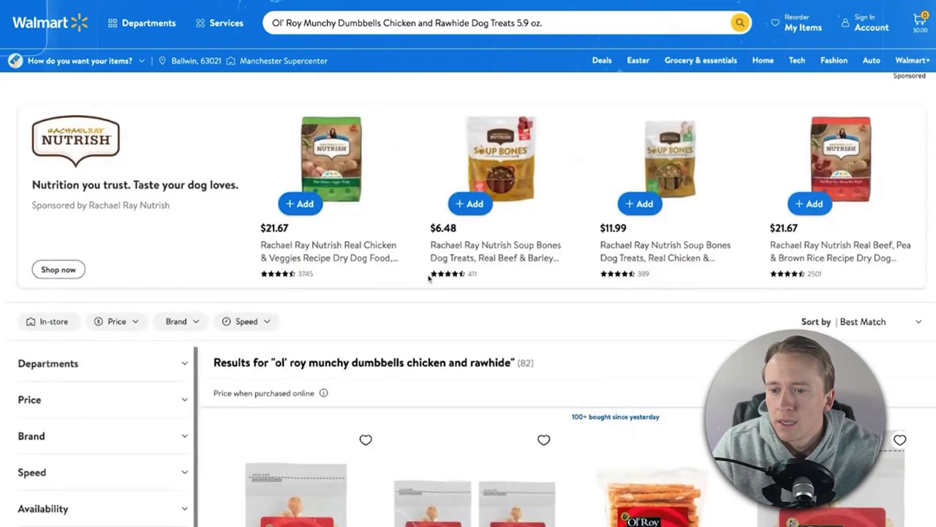
scroll(431, 278, "down", 5)
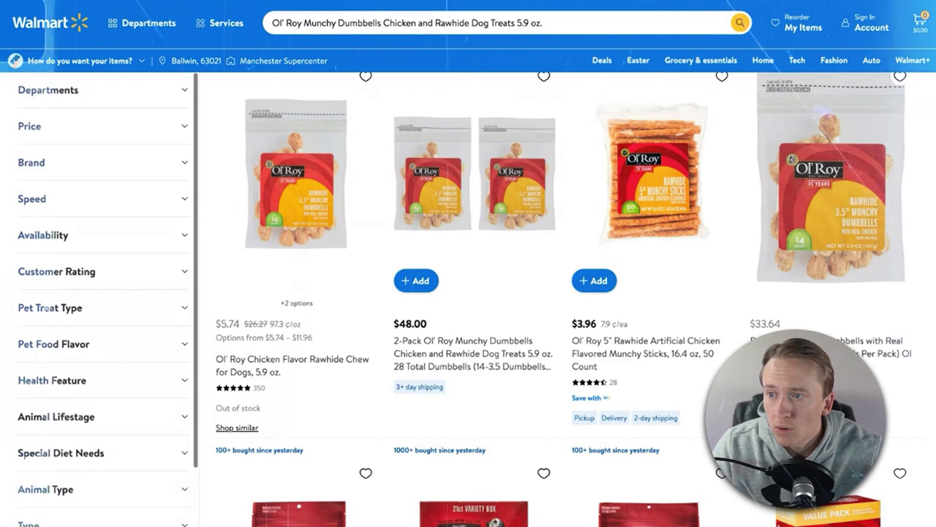
scroll(273, 361, "down", 1)
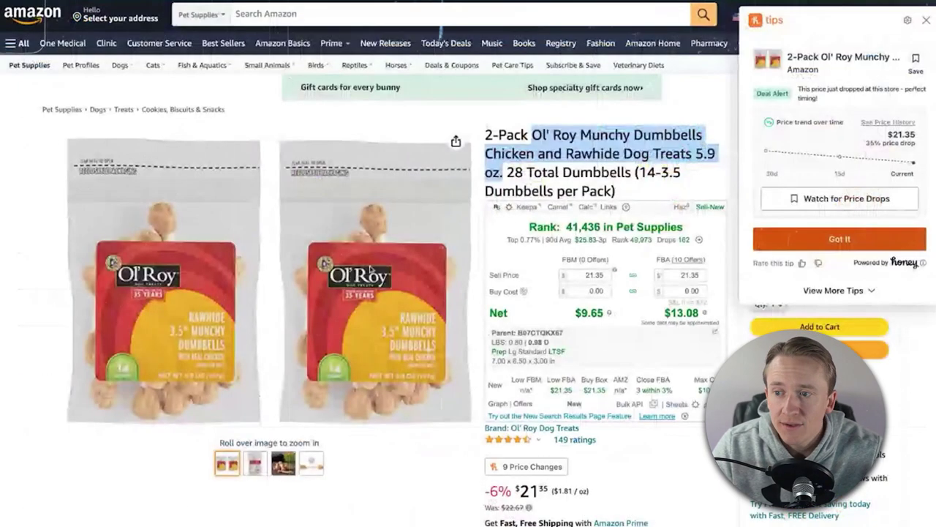
Set the Munchy Dumbbells two-pack's FBA buy cost to 11.48, dismiss the price-drop tip and recheck Walmart's matching listings.
left_click(674, 292)
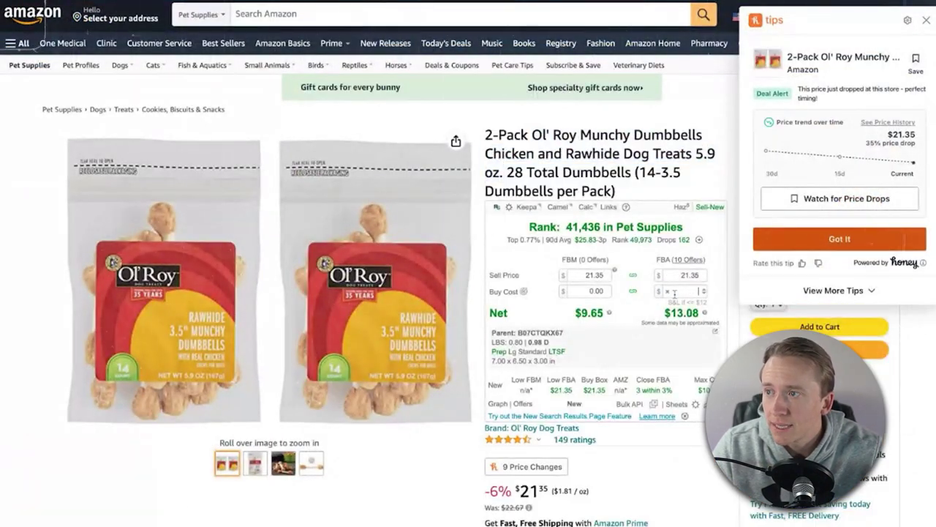
type("11.48")
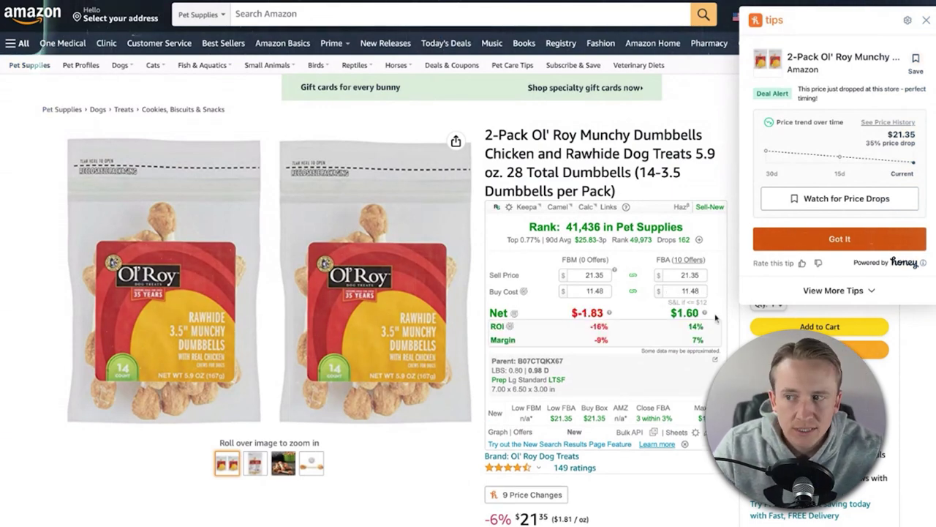
left_click(925, 22)
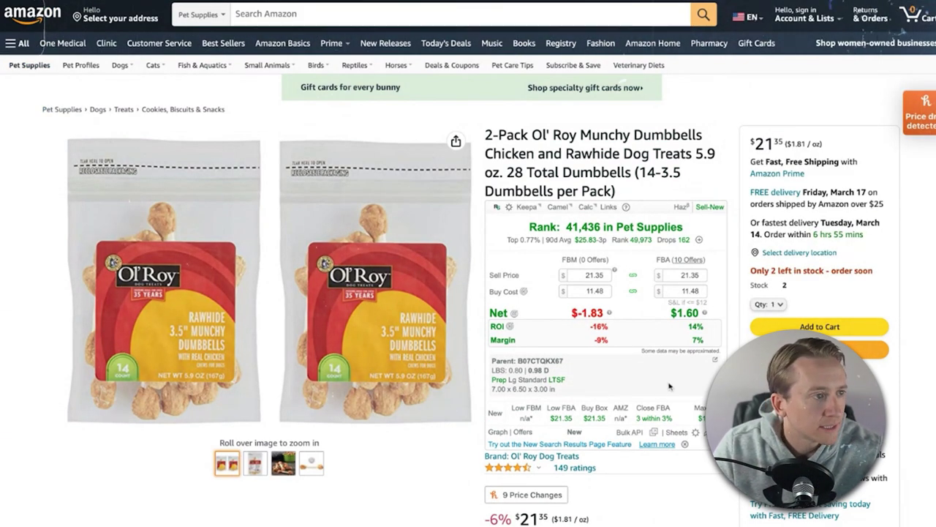
scroll(669, 386, "down", 3)
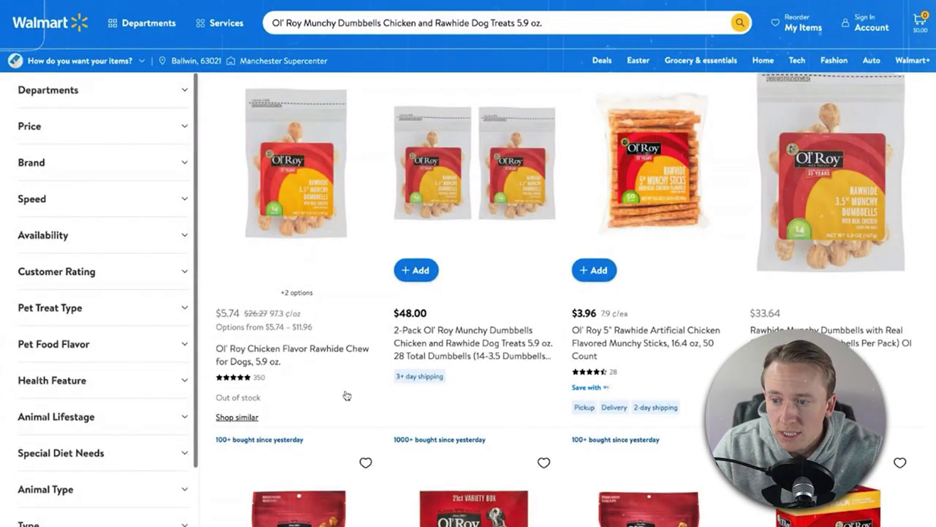
scroll(347, 396, "down", 1)
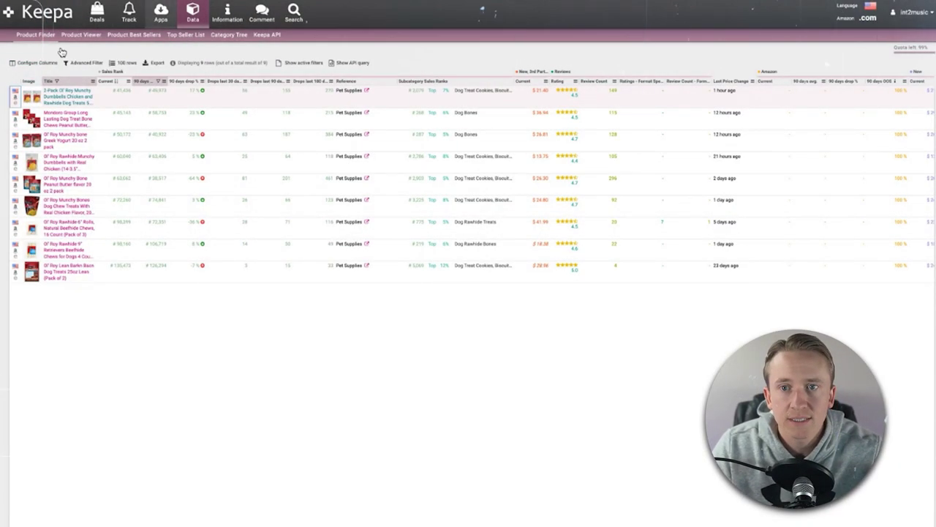
Reopen the Ol Roy product filters in Keepa and go to the title filter.
left_click(86, 64)
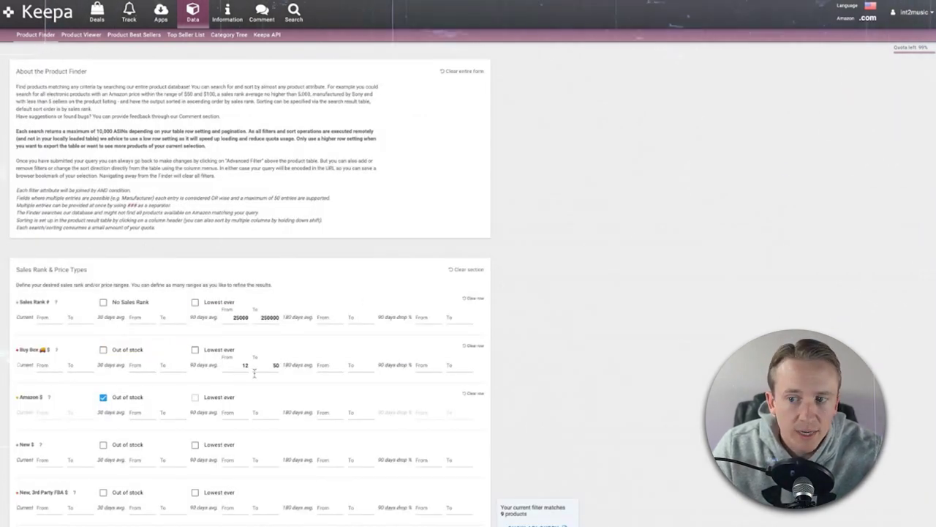
scroll(251, 407, "down", 10)
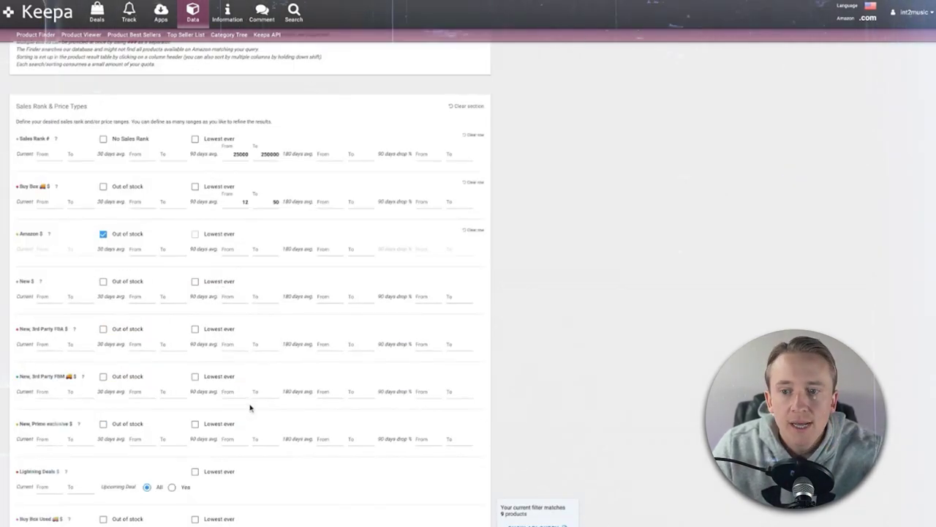
left_click(30, 331)
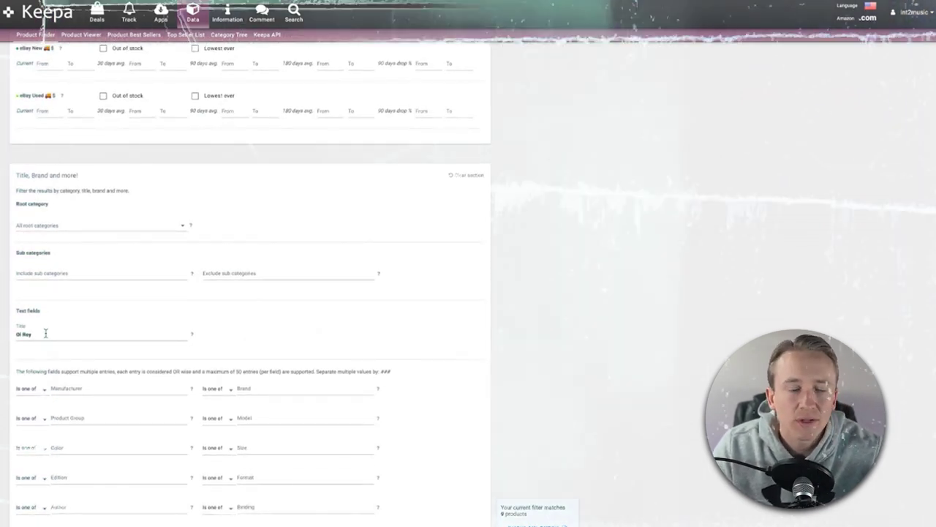